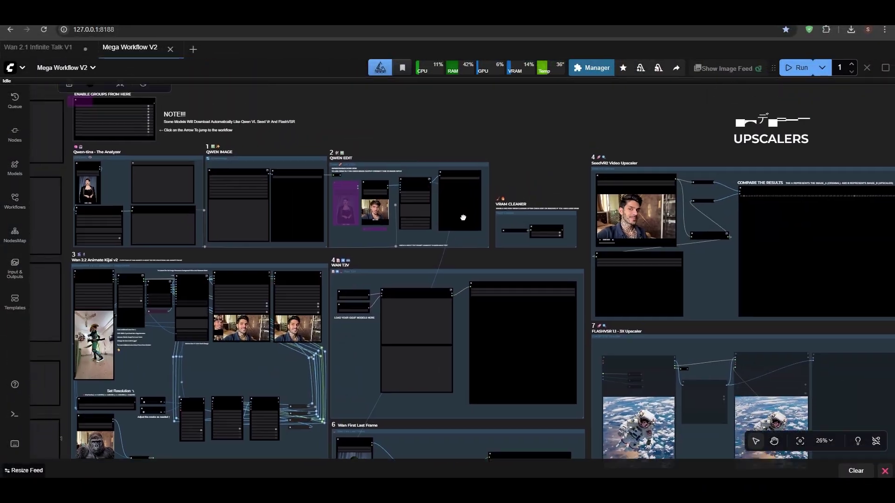
# Step: Survey the workflow's numbered groups, the upscaler section, the note on automatic model downloads and the group-enabling section
pyautogui.moveTo(466, 219); pyautogui.dragTo(493, 233)
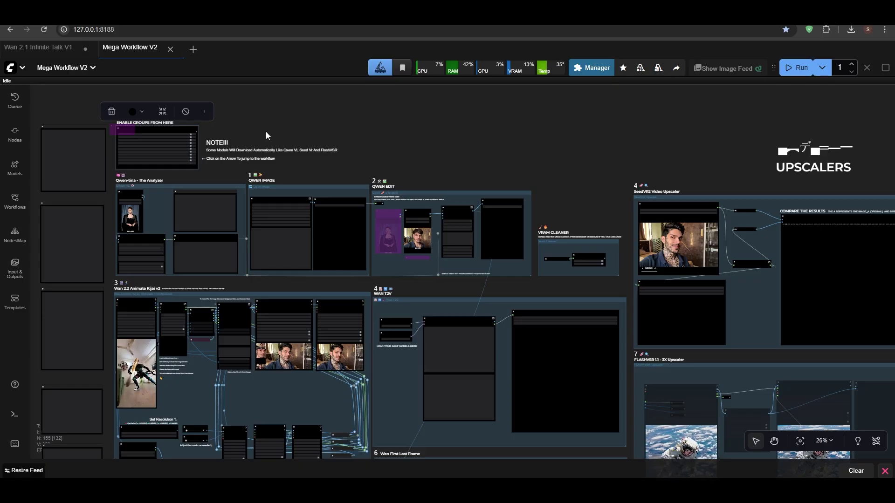
pyautogui.scroll(7, 219, 130)
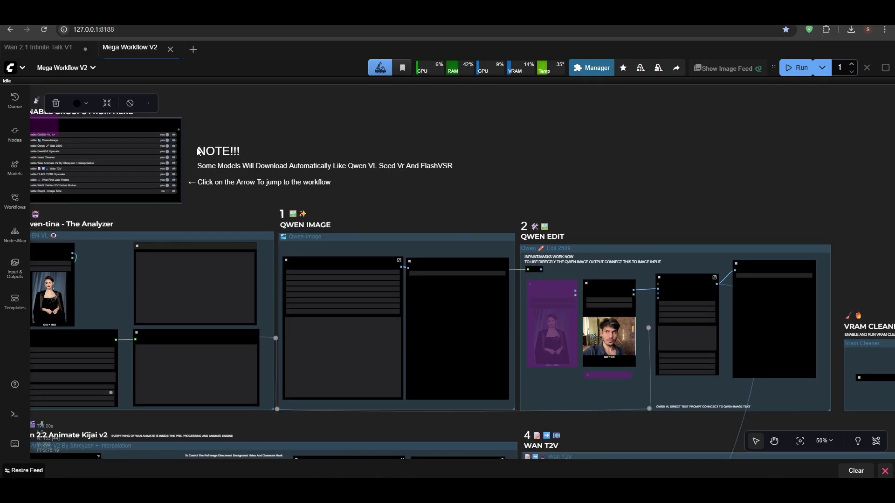
pyautogui.moveTo(195, 147); pyautogui.dragTo(310, 149)
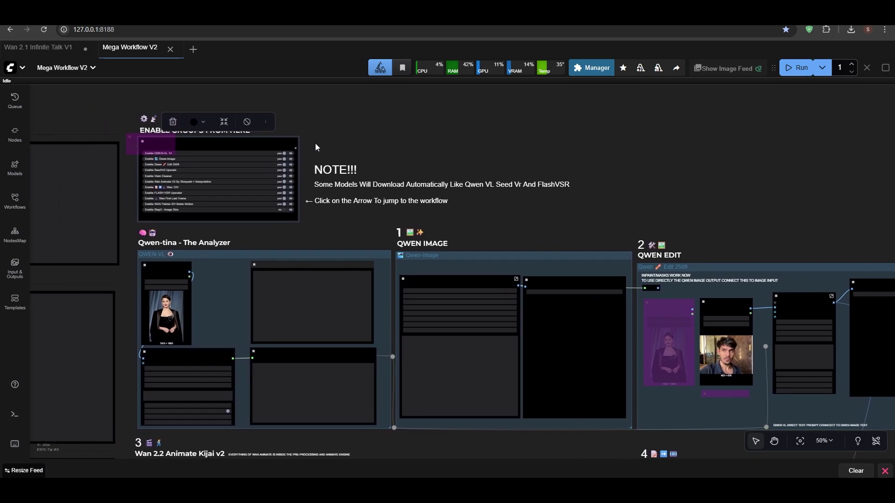
pyautogui.scroll(1, 251, 142)
pyautogui.scroll(3, 252, 142)
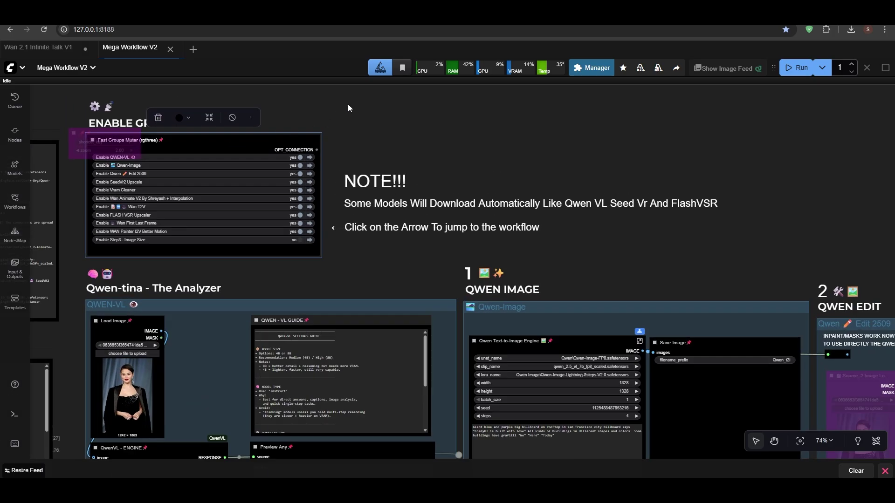
pyautogui.scroll(-3, 371, 140)
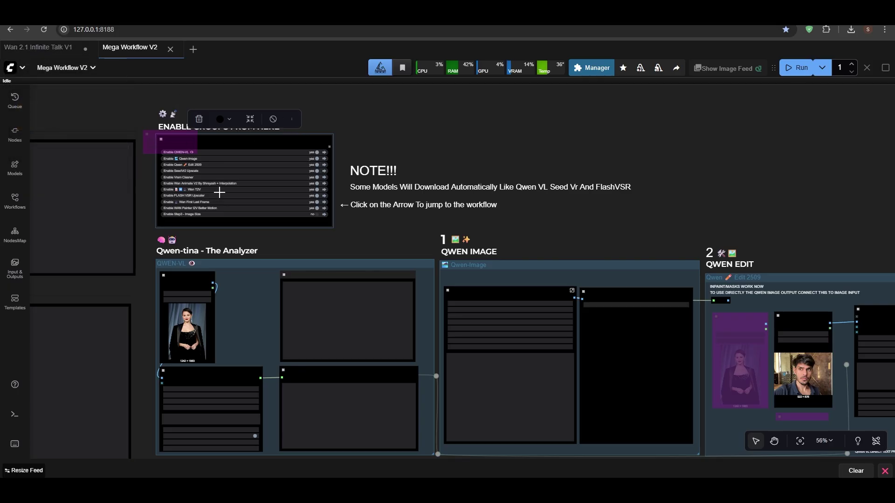
pyautogui.scroll(2, 418, 220)
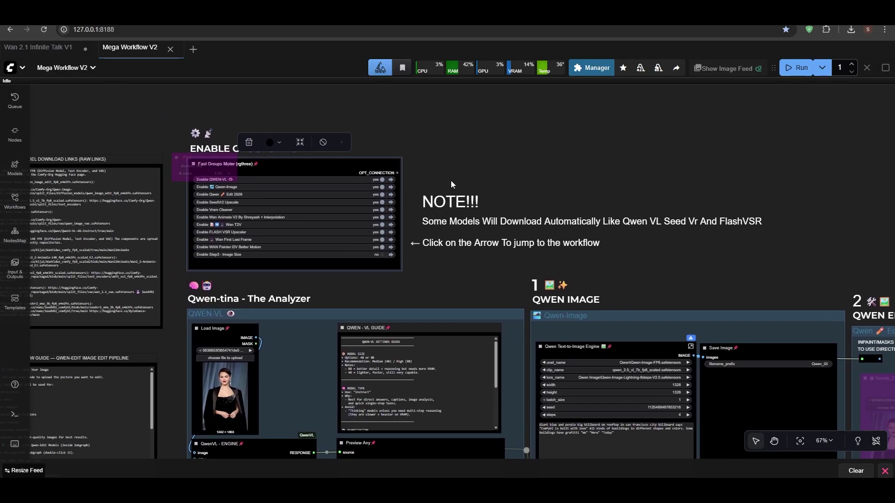
pyautogui.scroll(-6, 449, 181)
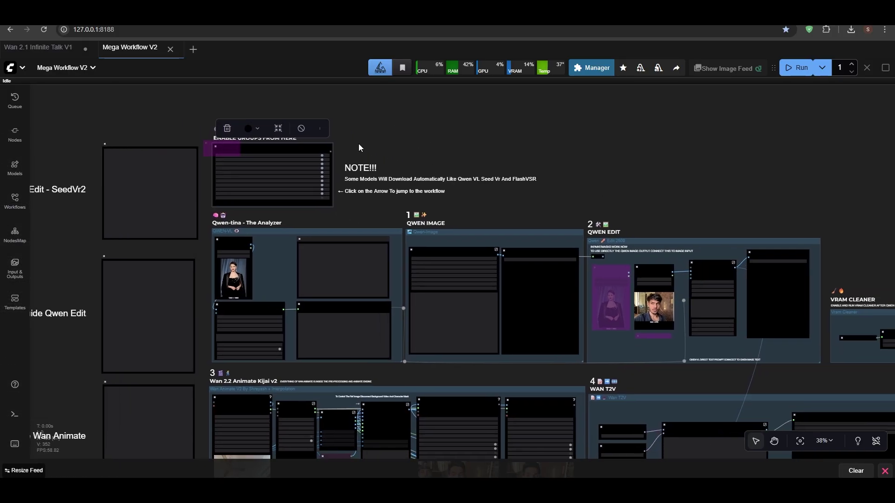
pyautogui.scroll(6, 382, 184)
pyautogui.scroll(2, 399, 198)
pyautogui.scroll(-5, 407, 199)
pyautogui.moveTo(498, 200); pyautogui.dragTo(432, 114)
pyautogui.scroll(-9, 372, 199)
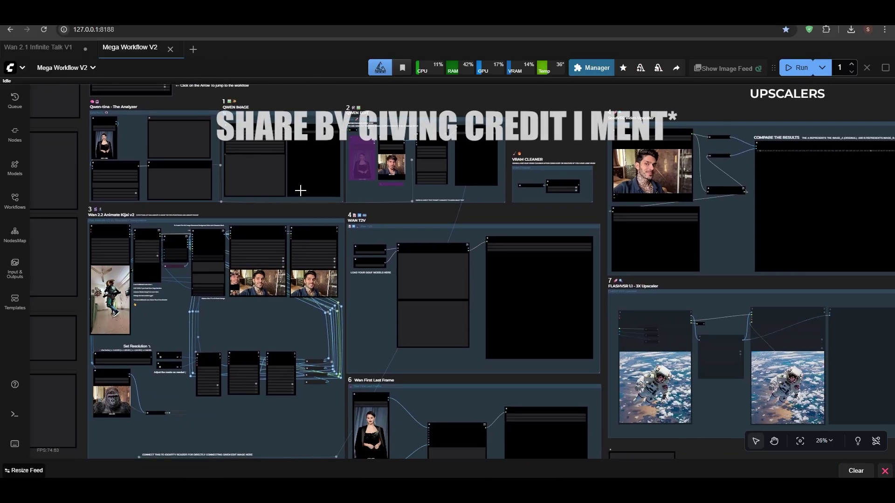
# Step: Read through the workflow toggles and jump arrows in the Fast Groups Muter node
pyautogui.scroll(9, 289, 154)
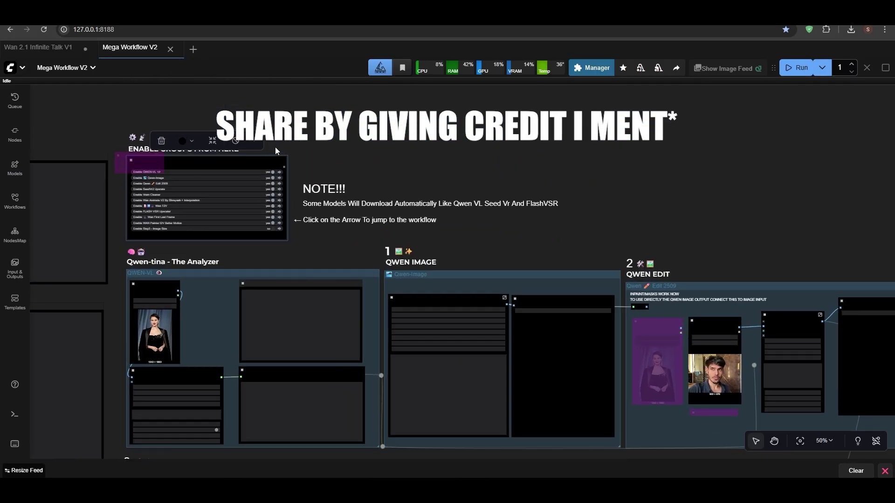
pyautogui.scroll(8, 300, 163)
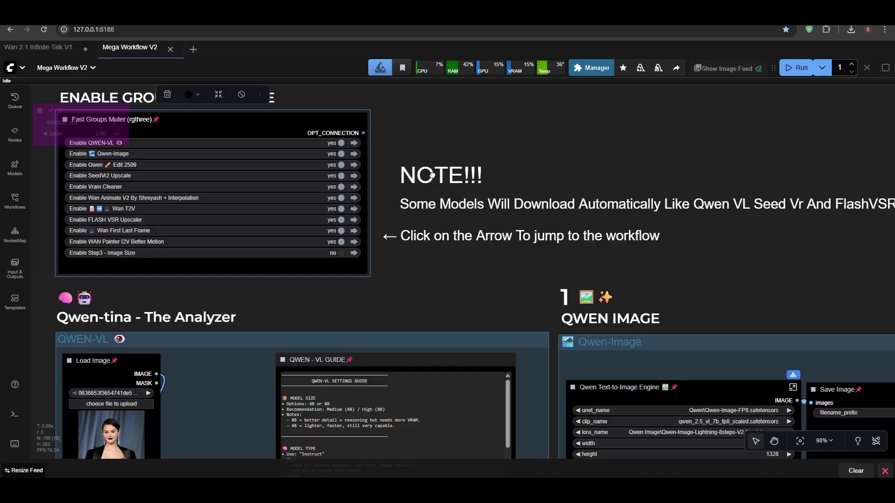
pyautogui.scroll(5, 177, 178)
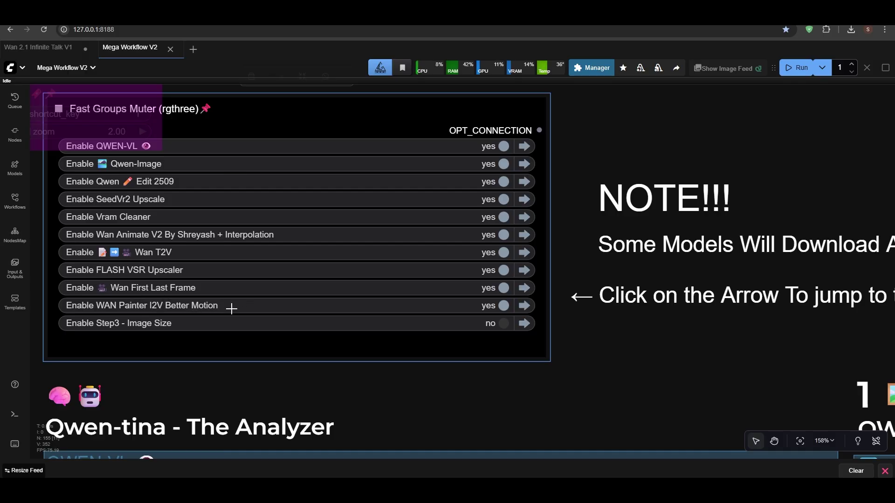
pyautogui.scroll(-2, 215, 306)
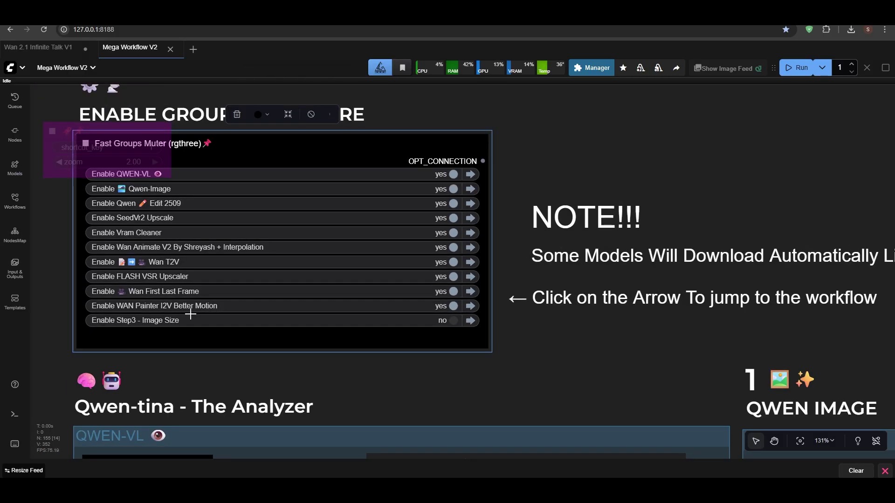
pyautogui.scroll(10, 190, 315)
pyautogui.scroll(-8, 140, 311)
pyautogui.scroll(5, 149, 302)
pyautogui.scroll(-8, 156, 296)
pyautogui.scroll(6, 156, 302)
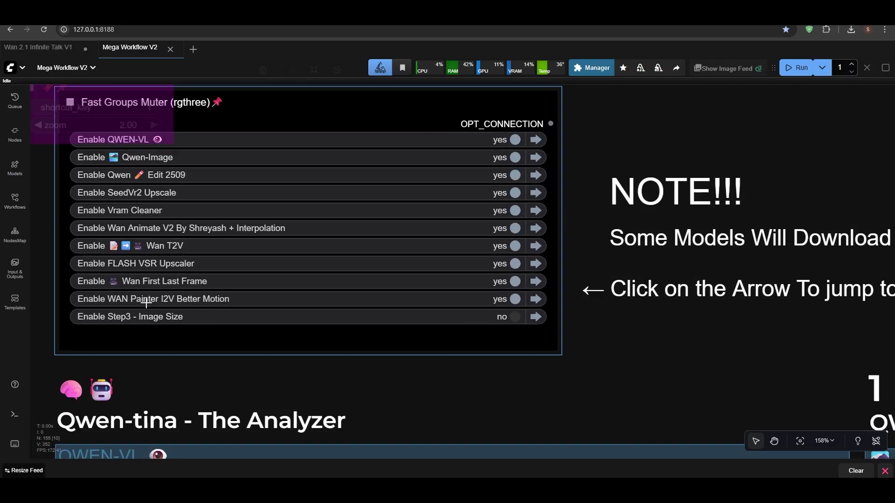
pyautogui.scroll(-11, 150, 298)
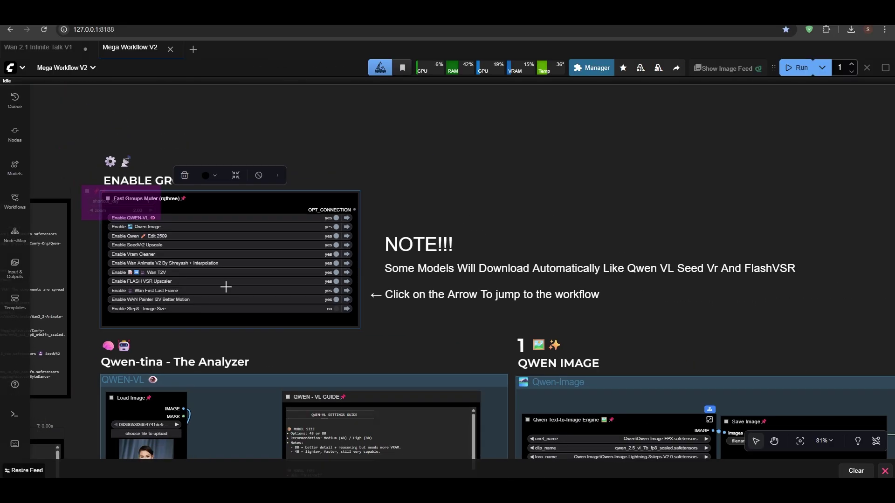
pyautogui.scroll(-2, 225, 288)
pyautogui.scroll(6, 227, 272)
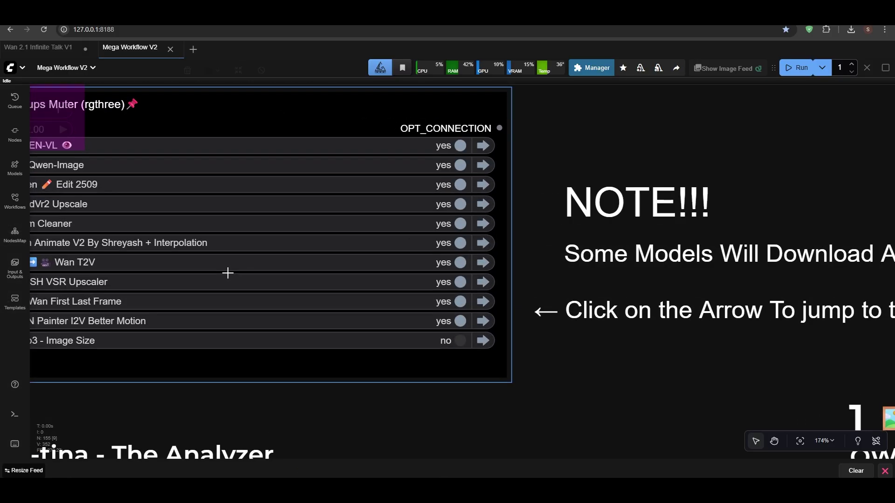
# Step: Examine the Qwen-tina analyzer group, including its Load Image, QwenVL engine and Preview Any nodes
pyautogui.scroll(-6, 228, 273)
pyautogui.scroll(-7, 191, 279)
pyautogui.moveTo(252, 276); pyautogui.dragTo(185, 187)
pyautogui.scroll(4, 256, 189)
pyautogui.moveTo(245, 182); pyautogui.dragTo(332, 175)
pyautogui.scroll(-3, 259, 262)
pyautogui.scroll(6, 200, 261)
pyautogui.scroll(-2, 201, 233)
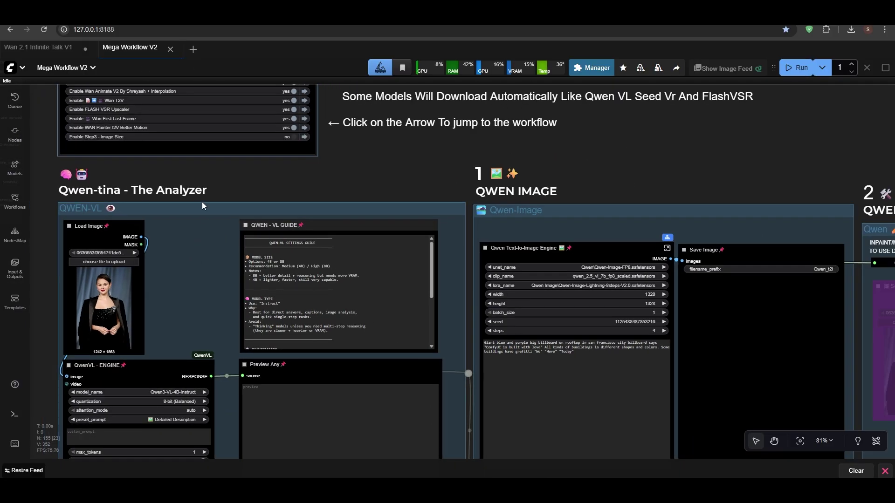
pyautogui.scroll(2, 220, 262)
pyautogui.moveTo(221, 262); pyautogui.dragTo(279, 171)
pyautogui.scroll(-1, 281, 152)
pyautogui.scroll(4, 233, 215)
pyautogui.scroll(-3, 233, 216)
pyautogui.scroll(3, 278, 172)
pyautogui.scroll(-2, 278, 159)
# Step: Read the QWEN-VL guide's notes on model size, model type, quantization and keeping the model loaded
pyautogui.scroll(-5, 340, 182)
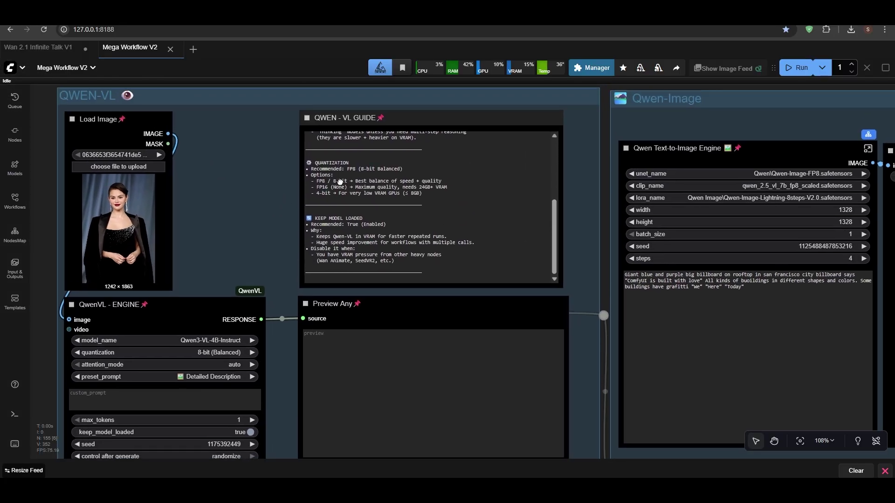
pyautogui.moveTo(339, 182); pyautogui.dragTo(340, 184)
pyautogui.scroll(3, 359, 184)
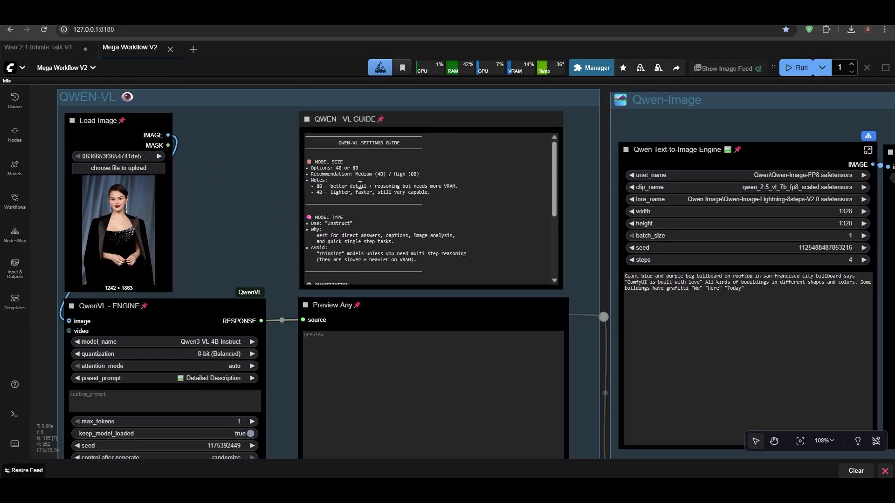
pyautogui.scroll(-3, 358, 184)
pyautogui.scroll(4, 336, 224)
pyautogui.scroll(-2, 334, 227)
pyautogui.scroll(-1, 294, 231)
pyautogui.moveTo(247, 236); pyautogui.dragTo(253, 181)
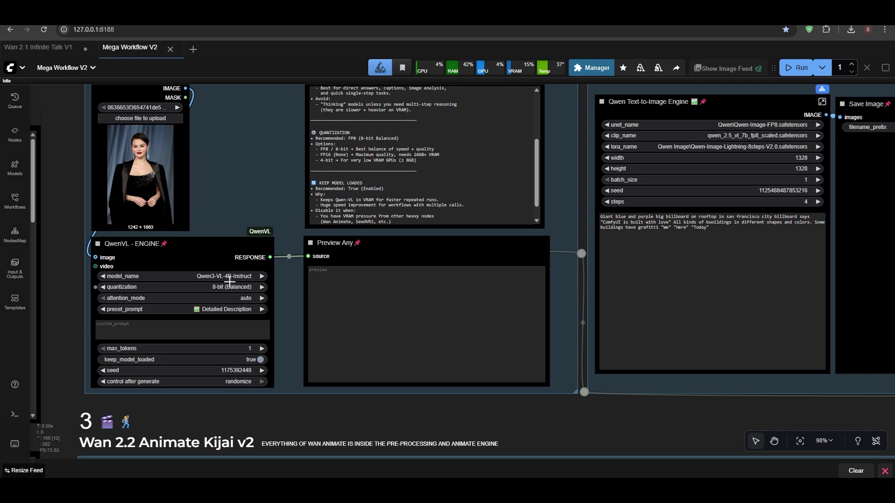
# Step: Look over the QwenVL engine's settings and view its preset prompt options, keeping the Detailed Description choice
pyautogui.scroll(5, 187, 318)
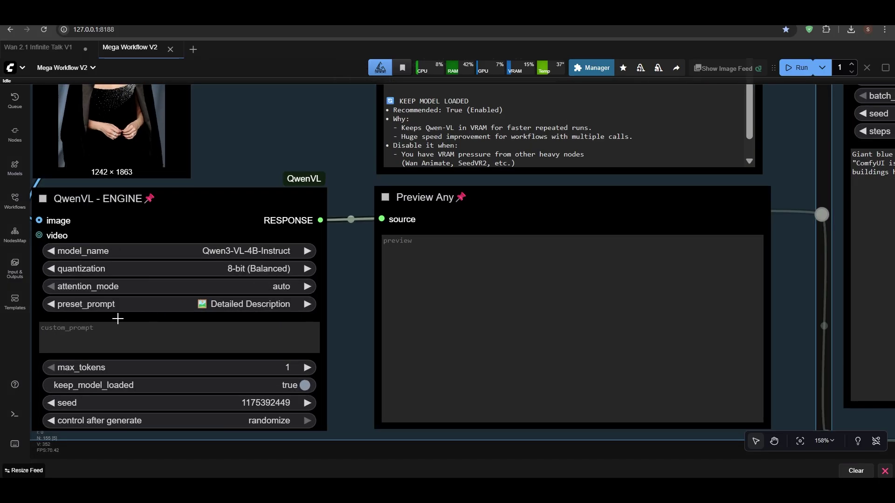
pyautogui.click(264, 309)
pyautogui.click(240, 161)
pyautogui.moveTo(241, 186); pyautogui.dragTo(170, 182)
pyautogui.scroll(-1, 195, 286)
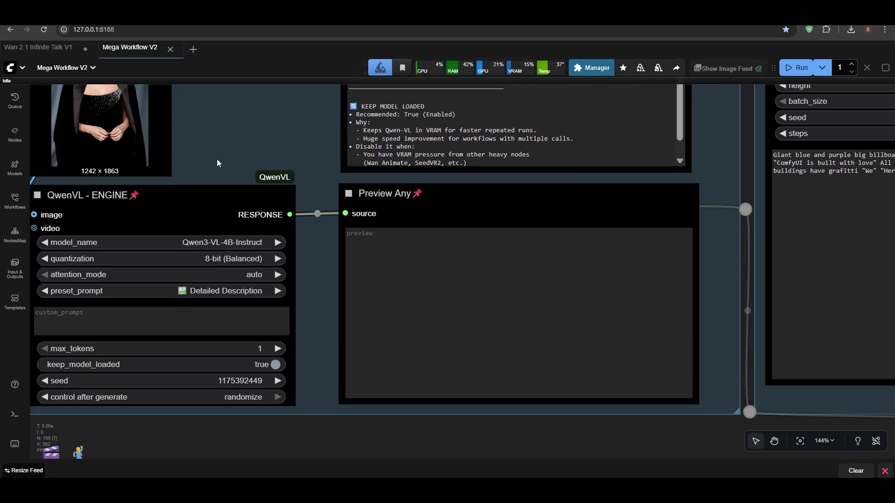
pyautogui.scroll(3, 68, 172)
pyautogui.scroll(-3, 190, 250)
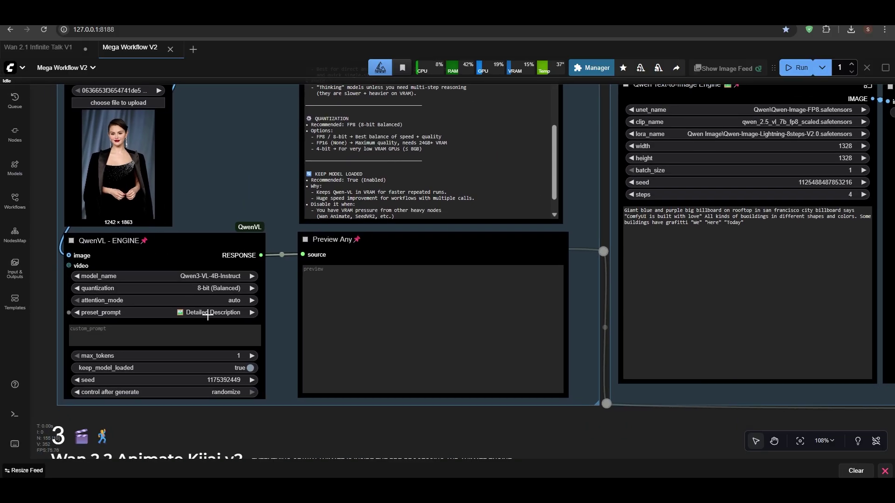
# Step: View the QwenVL engine's attention mode and quantization options without changing either setting
pyautogui.scroll(5, 233, 303)
pyautogui.click(236, 289)
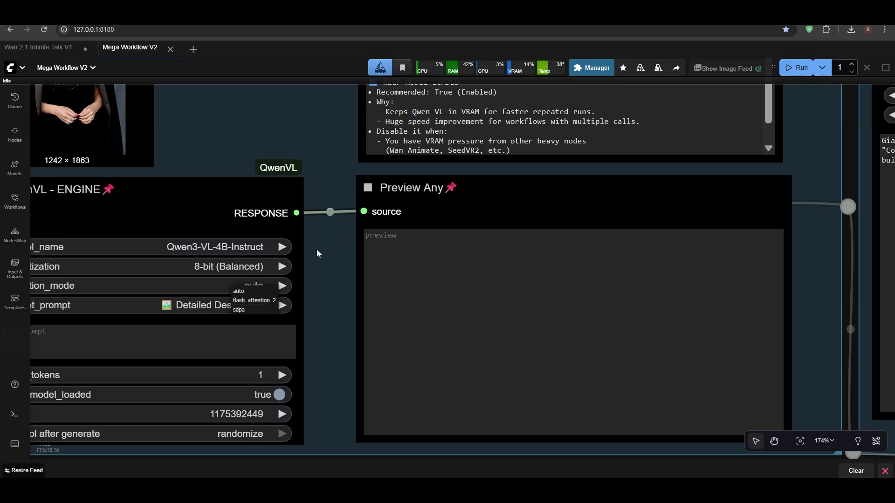
pyautogui.scroll(-1, 330, 269)
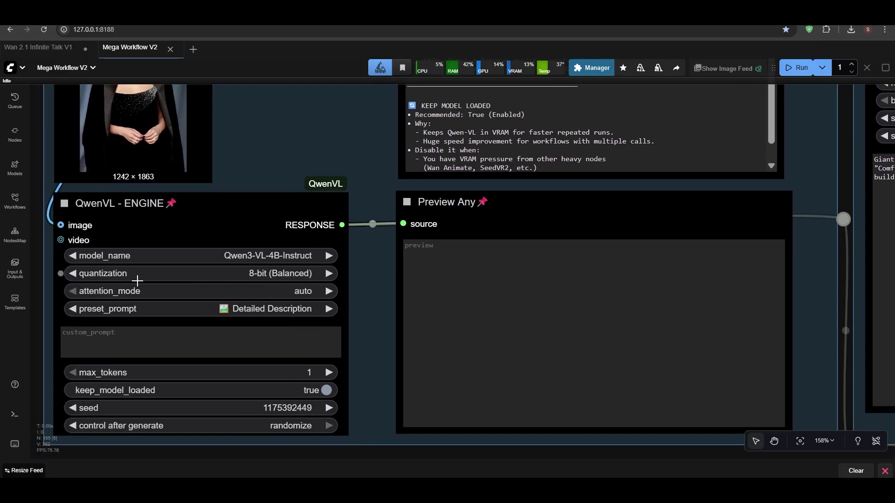
pyautogui.click(179, 277)
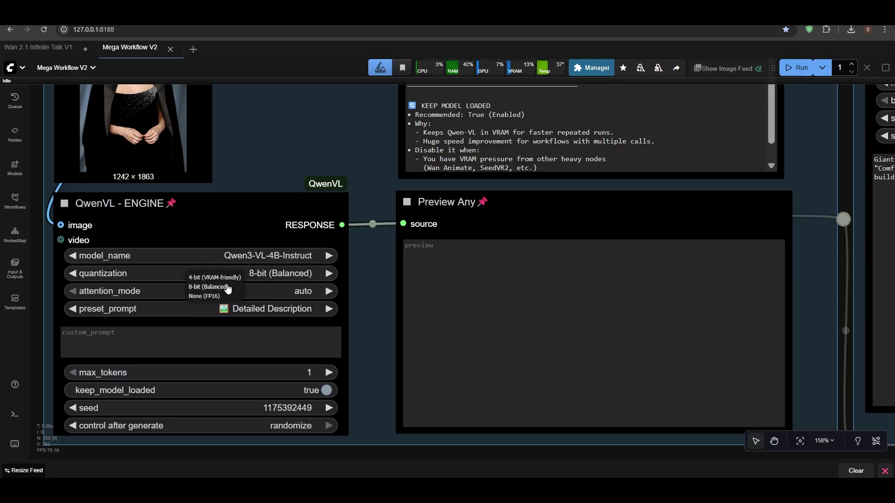
pyautogui.click(291, 147)
pyautogui.scroll(-8, 291, 148)
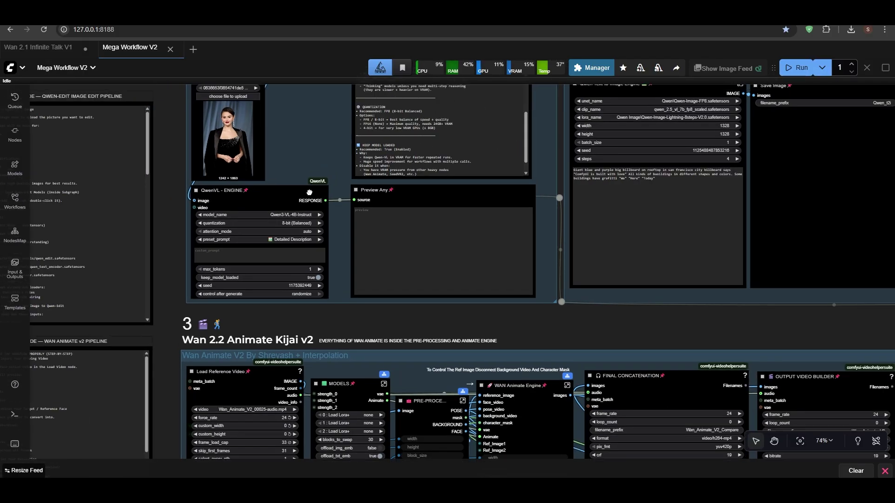
# Step: Jump to the Fast Groups Muter through its bookmark and return to the QwenVL engine in the analyzer group
pyautogui.press('1')
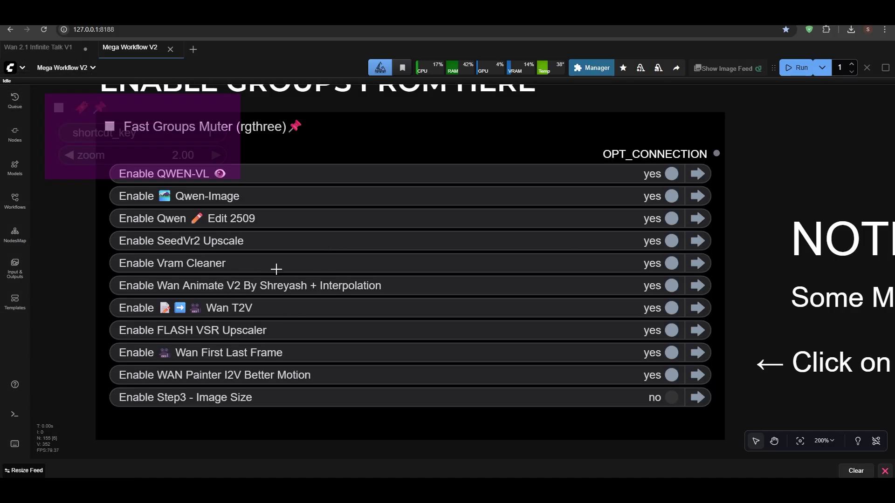
pyautogui.scroll(-6, 587, 322)
pyautogui.scroll(1, 577, 364)
pyautogui.moveTo(578, 400); pyautogui.dragTo(415, 100)
pyautogui.moveTo(389, 268); pyautogui.dragTo(298, 166)
pyautogui.scroll(-2, 297, 166)
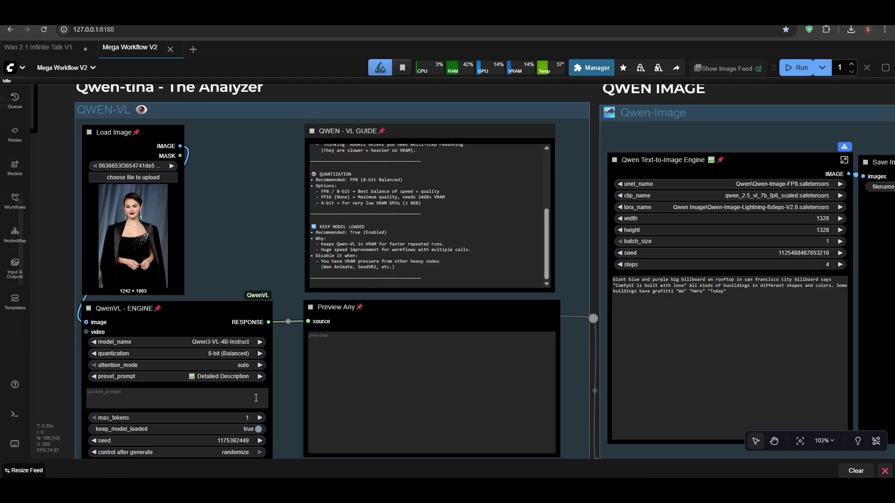
pyautogui.moveTo(184, 436); pyautogui.dragTo(185, 366)
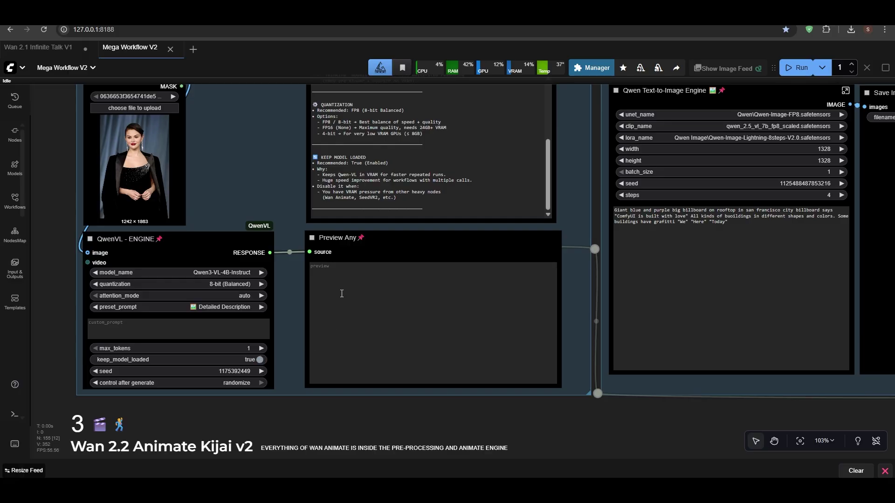
# Step: Examine the Qwen Text-to-Image Engine's model, LoRA, size, seed, steps and prompt fields beside the Save Image node
pyautogui.scroll(3, 339, 293)
pyautogui.hscroll(3, 340, 293)
pyautogui.moveTo(335, 348); pyautogui.dragTo(147, 333)
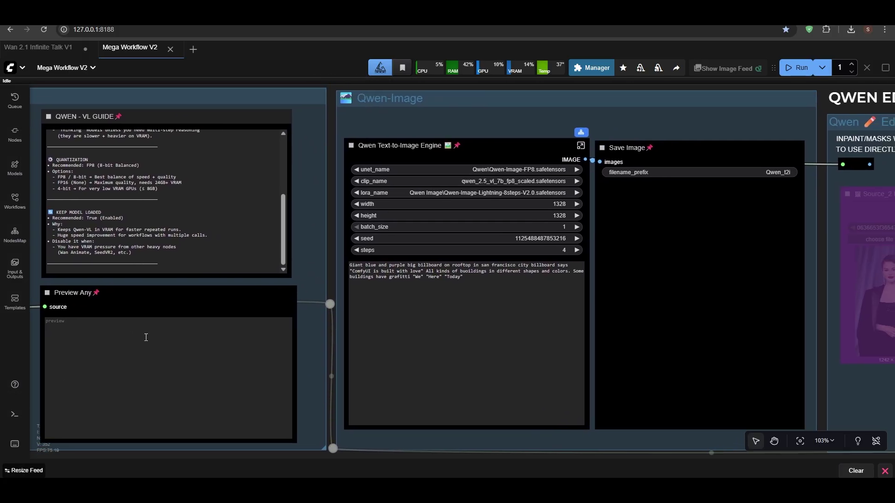
pyautogui.scroll(-3, 363, 270)
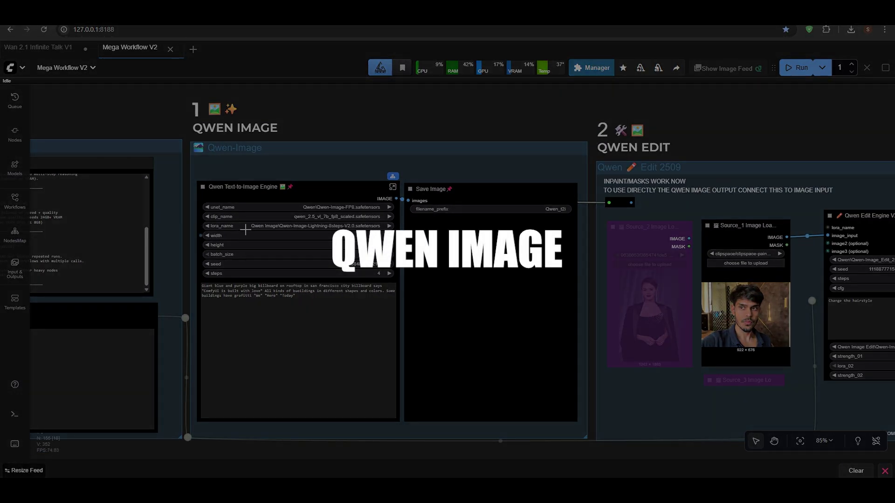
pyautogui.scroll(3, 231, 219)
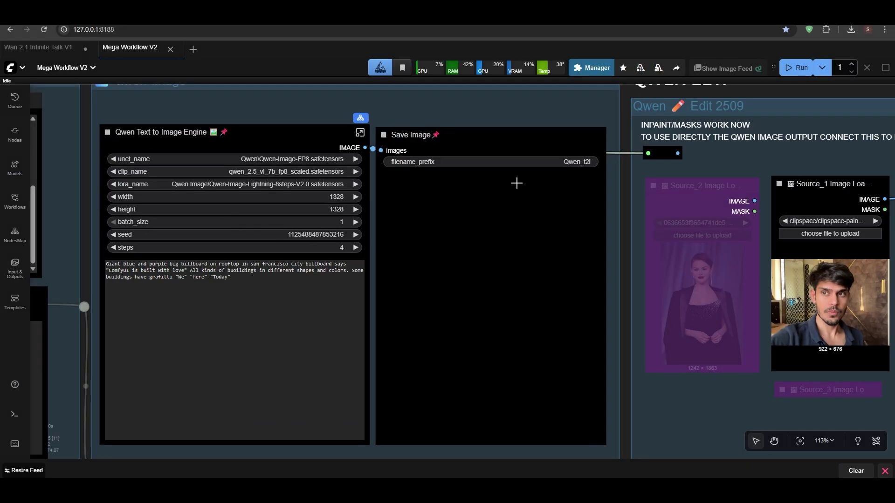
pyautogui.scroll(-3, 260, 270)
pyautogui.scroll(4, 275, 258)
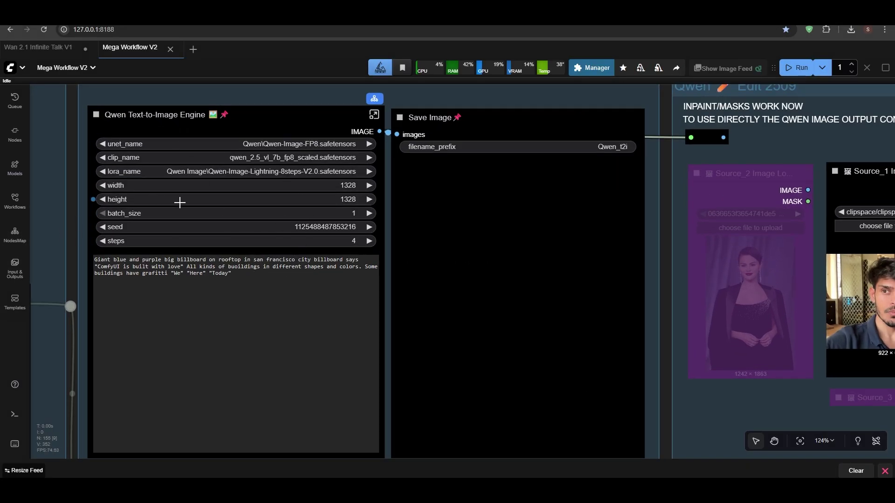
pyautogui.click(271, 297)
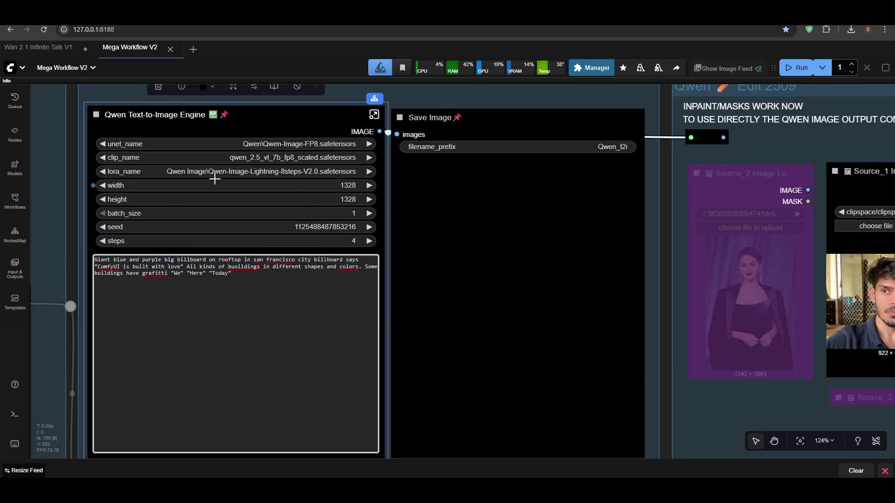
pyautogui.moveTo(292, 217); pyautogui.dragTo(278, 268)
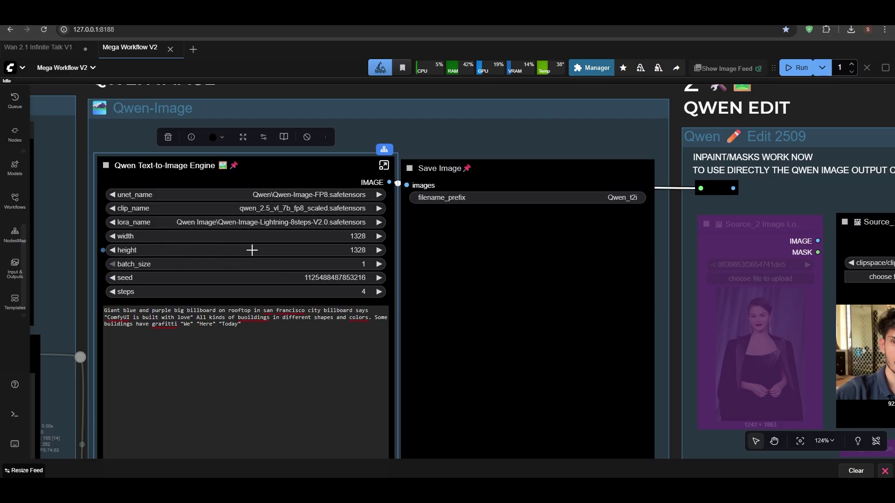
# Step: Examine the Qwen Edit group's source image loaders, edit engine and the reroute carrying the Qwen-Image output
pyautogui.scroll(-3, 253, 250)
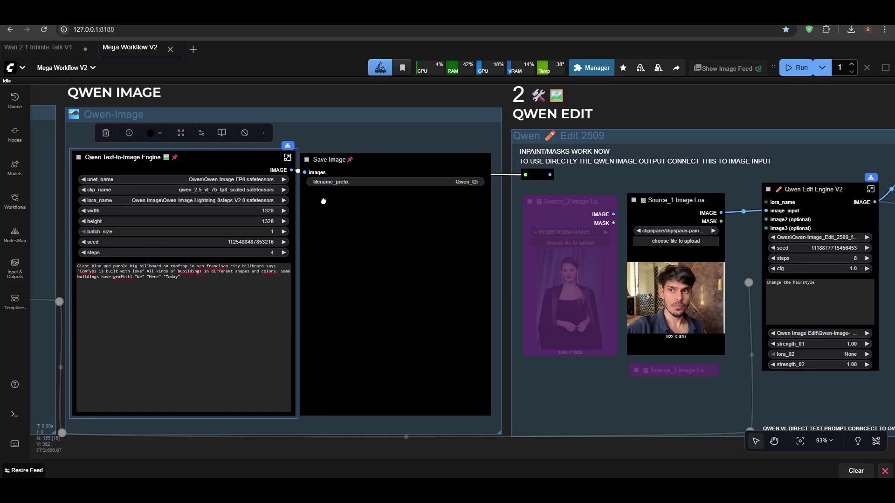
pyautogui.moveTo(321, 194); pyautogui.dragTo(226, 149)
pyautogui.moveTo(356, 173); pyautogui.dragTo(102, 223)
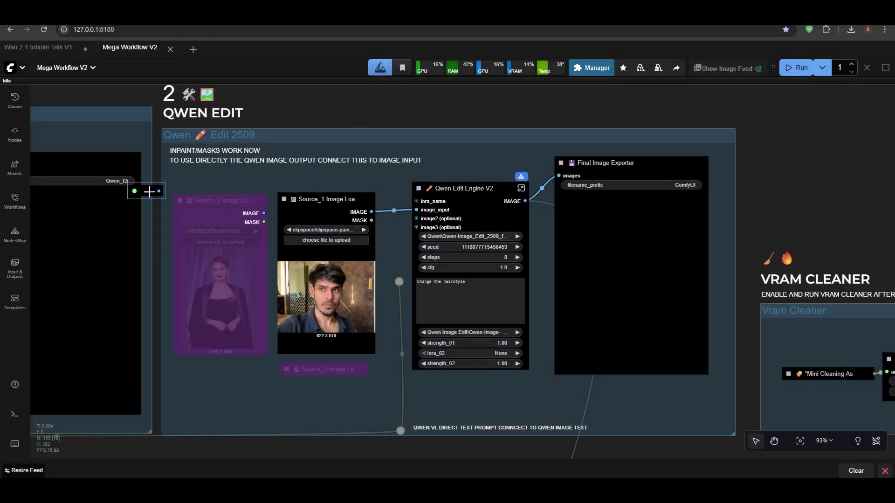
pyautogui.click(189, 176)
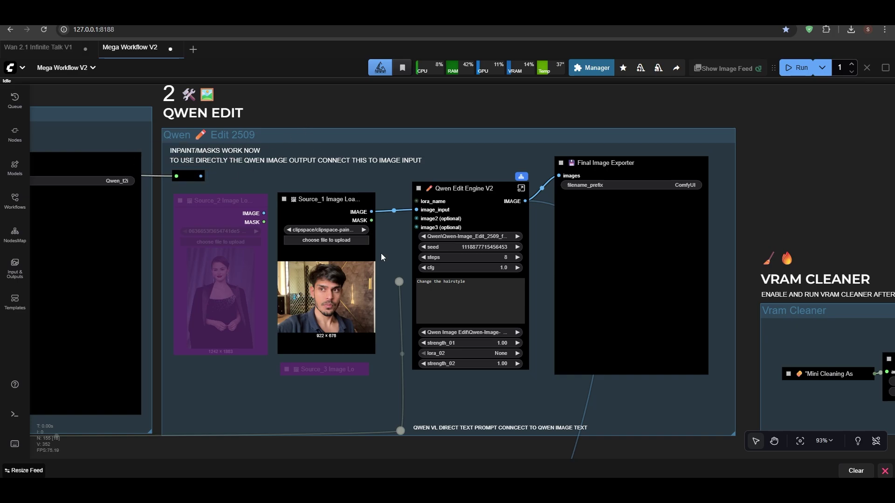
pyautogui.scroll(3, 385, 284)
pyautogui.scroll(-2, 380, 202)
pyautogui.moveTo(378, 222); pyautogui.dragTo(286, 189)
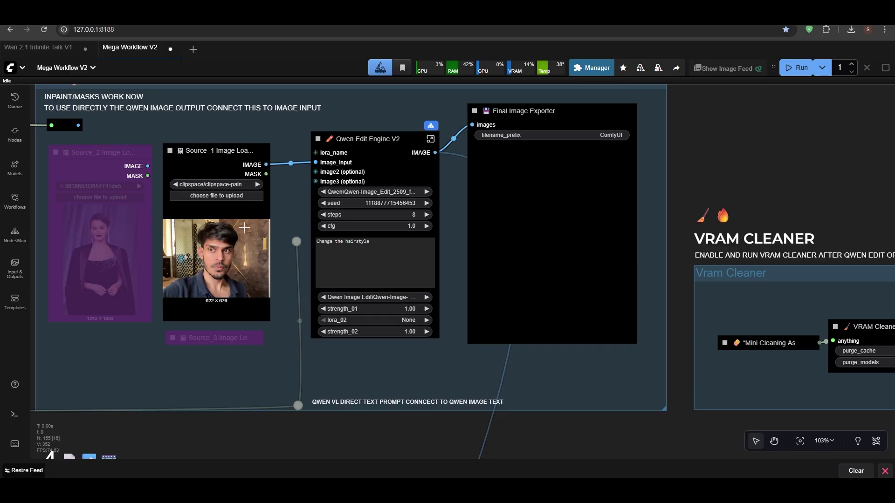
# Step: Paint a mask over the man's hair in the Source_1 image with the mask editor and save it
pyautogui.rightClick(210, 244)
pyautogui.click(228, 409)
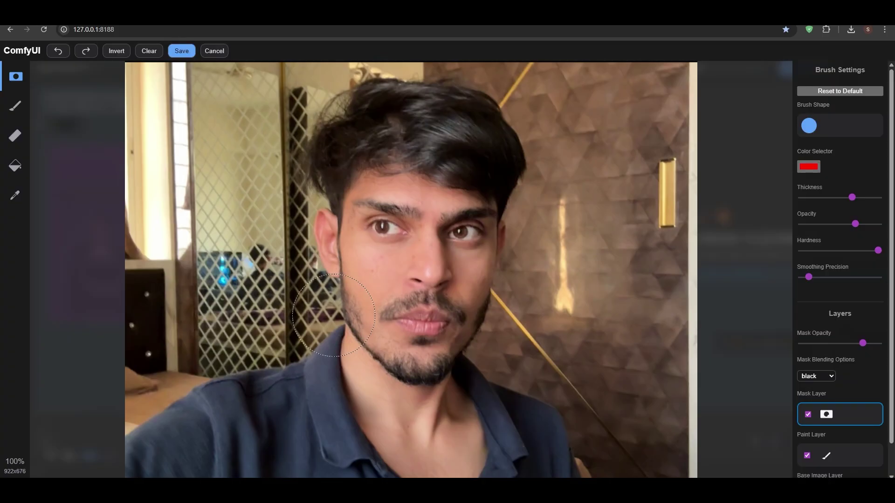
pyautogui.moveTo(322, 177)
pyautogui.mouseDown()
pyautogui.moveTo(326, 144)
pyautogui.moveTo(486, 154)
pyautogui.moveTo(420, 116)
pyautogui.moveTo(299, 119)
pyautogui.mouseUp()
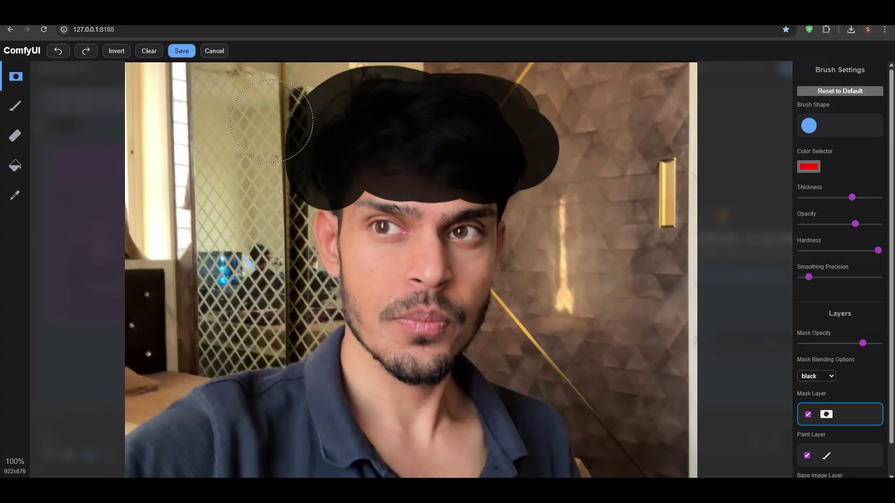
pyautogui.click(181, 52)
pyautogui.scroll(5, 367, 242)
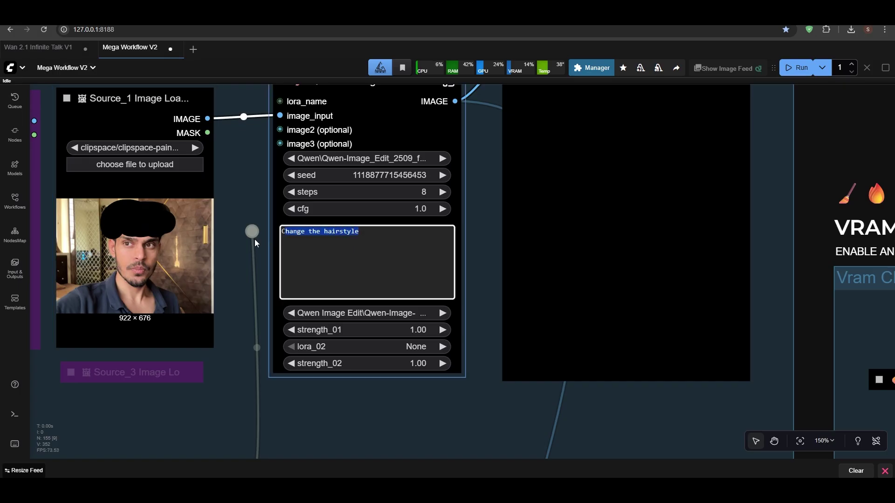
# Step: Examine the VRAM Cleaner group and its purge_cache and purge_models settings
pyautogui.scroll(-3, 226, 288)
pyautogui.moveTo(441, 228); pyautogui.dragTo(303, 257)
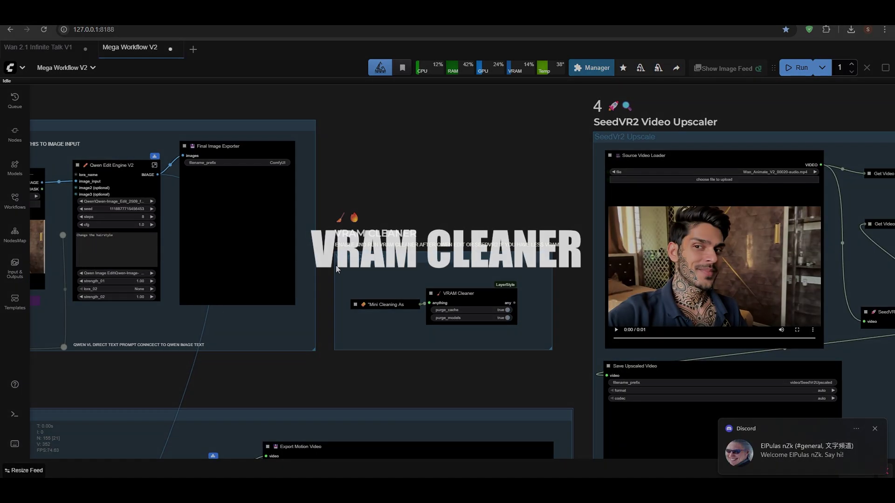
pyautogui.moveTo(309, 285); pyautogui.dragTo(198, 233)
pyautogui.scroll(4, 246, 205)
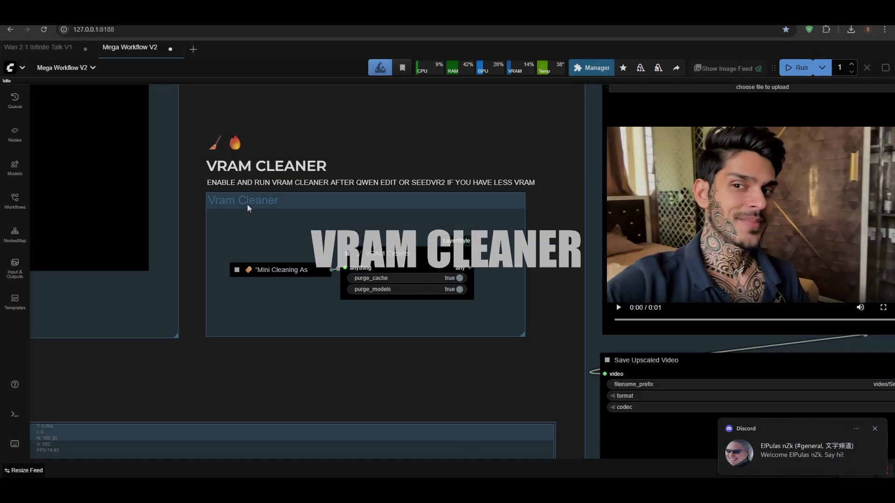
pyautogui.scroll(-3, 244, 206)
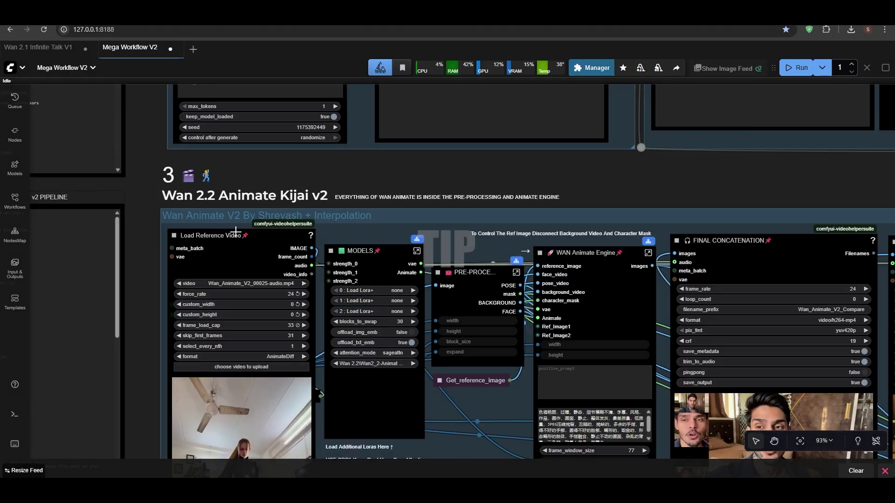
# Step: Browse the workflow groups around the canvas and jump to the Fast Groups Muter through its bookmark
pyautogui.scroll(-4, 247, 216)
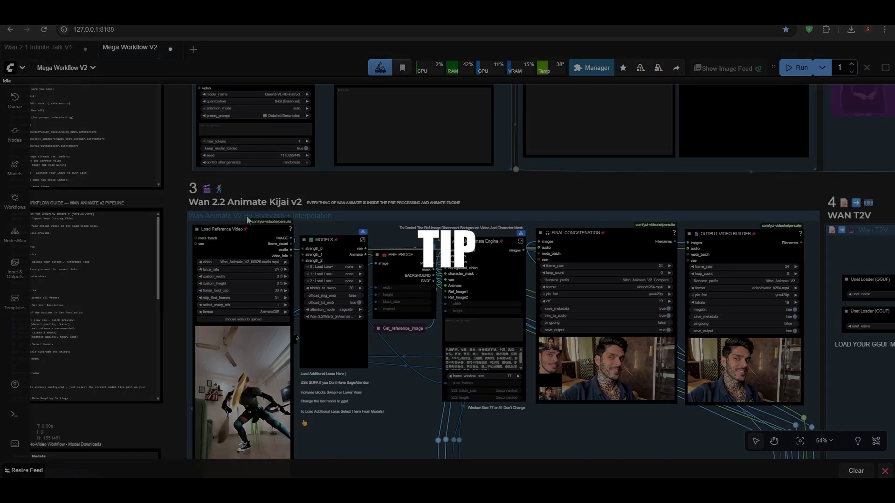
pyautogui.moveTo(370, 191); pyautogui.dragTo(230, 248)
pyautogui.moveTo(364, 132); pyautogui.dragTo(279, 139)
pyautogui.scroll(-1, 435, 269)
pyautogui.scroll(-2, 435, 270)
pyautogui.moveTo(396, 190); pyautogui.dragTo(365, 158)
pyautogui.moveTo(310, 212); pyautogui.dragTo(332, 314)
pyautogui.moveTo(252, 96); pyautogui.dragTo(314, 260)
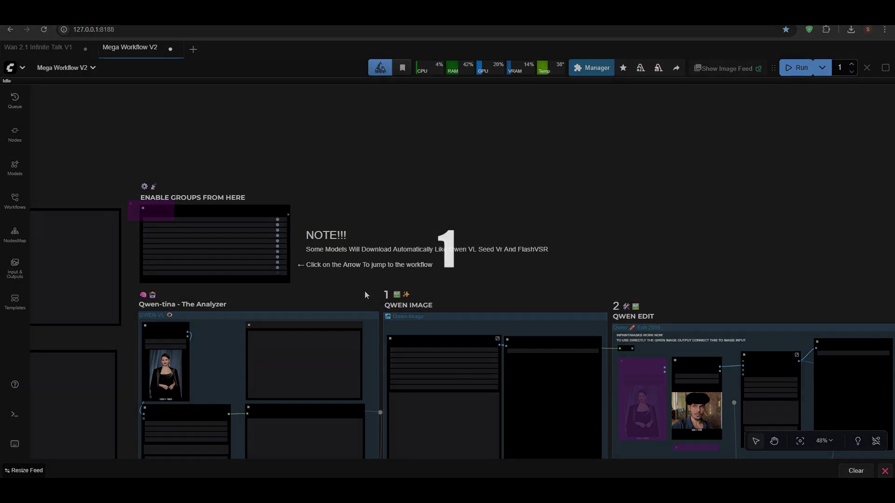
pyautogui.press('1')
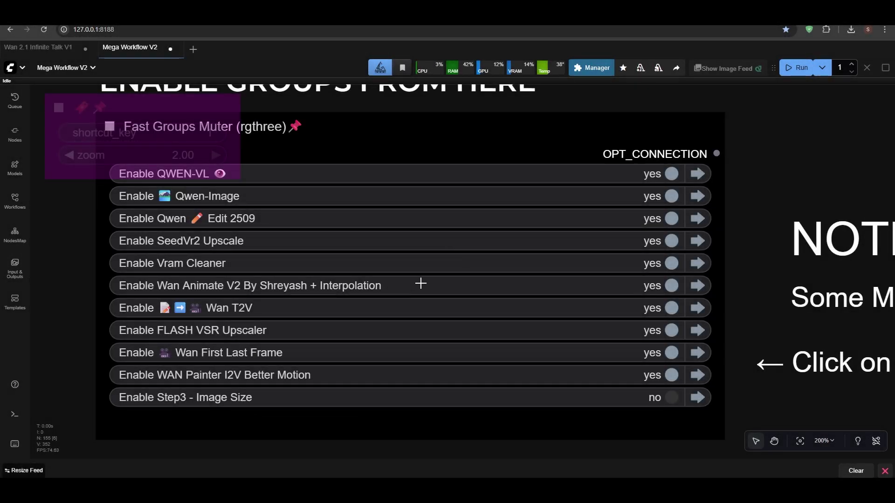
pyautogui.scroll(-2, 379, 210)
pyautogui.scroll(2, 340, 214)
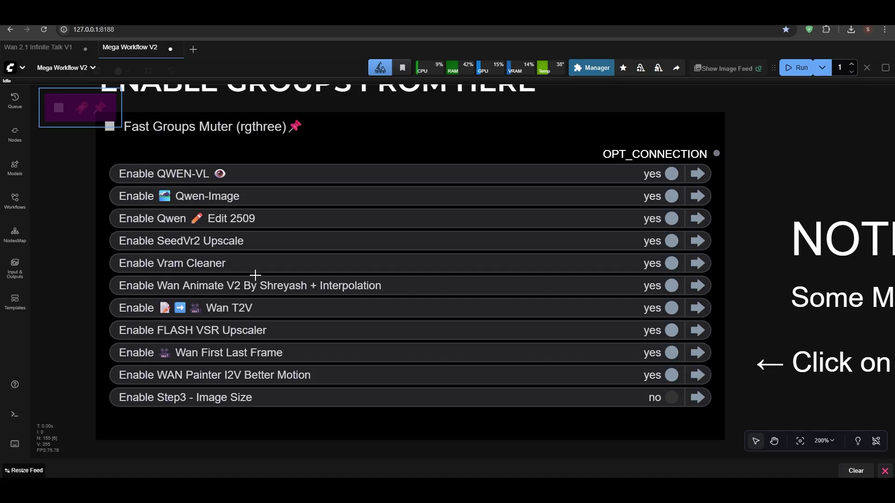
# Step: Jump from the Fast Groups Muter to the Wan Animate V2, Wan T2V and WAN Painter I2V groups in turn
pyautogui.click(697, 285)
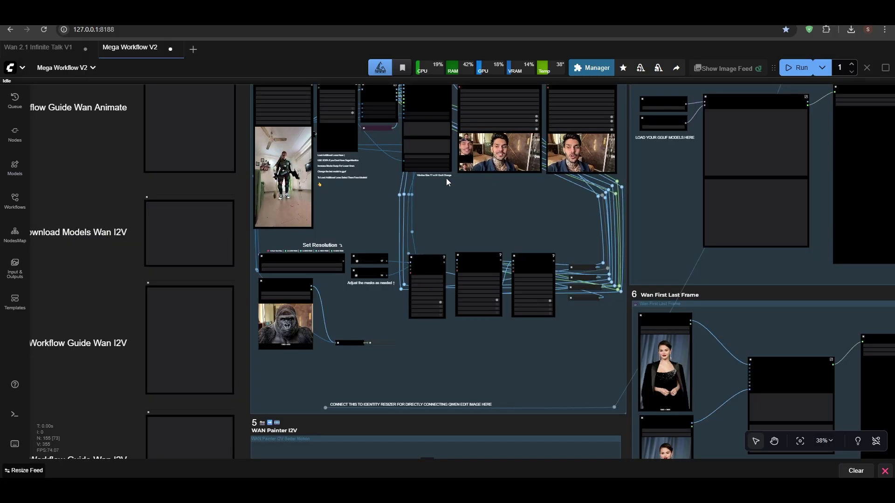
pyautogui.scroll(5, 446, 178)
pyautogui.scroll(-3, 446, 178)
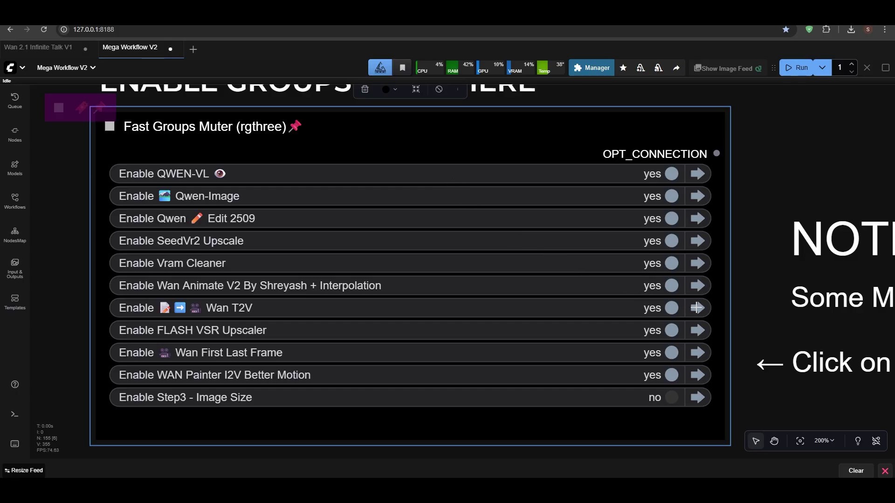
pyautogui.click(696, 308)
pyautogui.click(698, 375)
# Step: Examine the Wan 2.2 Animate group, from the reference video loader to the output nodes, focusing on the MODELS node's settings
pyautogui.scroll(-4, 657, 312)
pyautogui.moveTo(657, 418); pyautogui.dragTo(383, 107)
pyautogui.scroll(-3, 382, 107)
pyautogui.moveTo(452, 270); pyautogui.dragTo(385, 120)
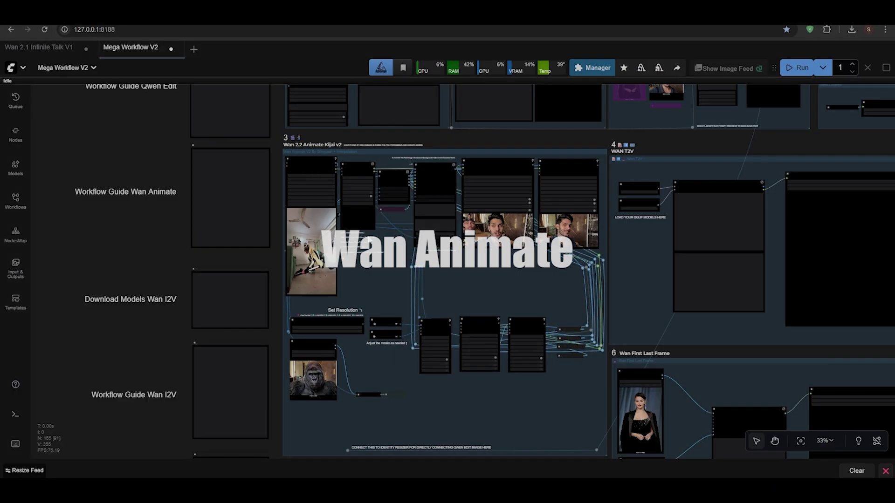
pyautogui.scroll(5, 373, 235)
pyautogui.scroll(4, 449, 265)
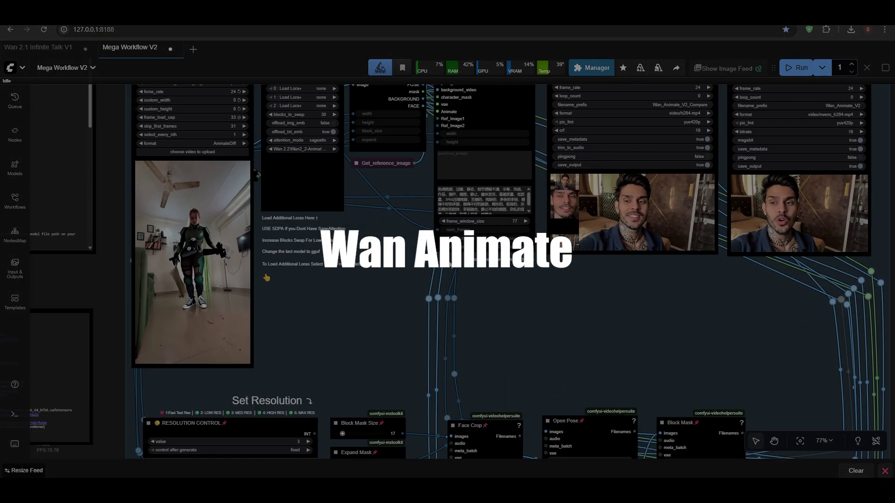
pyautogui.moveTo(449, 266); pyautogui.dragTo(461, 319)
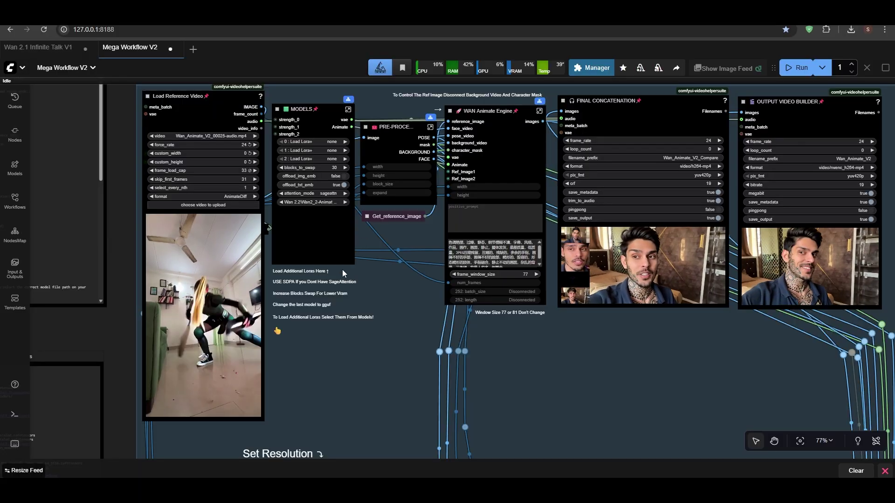
pyautogui.scroll(7, 342, 269)
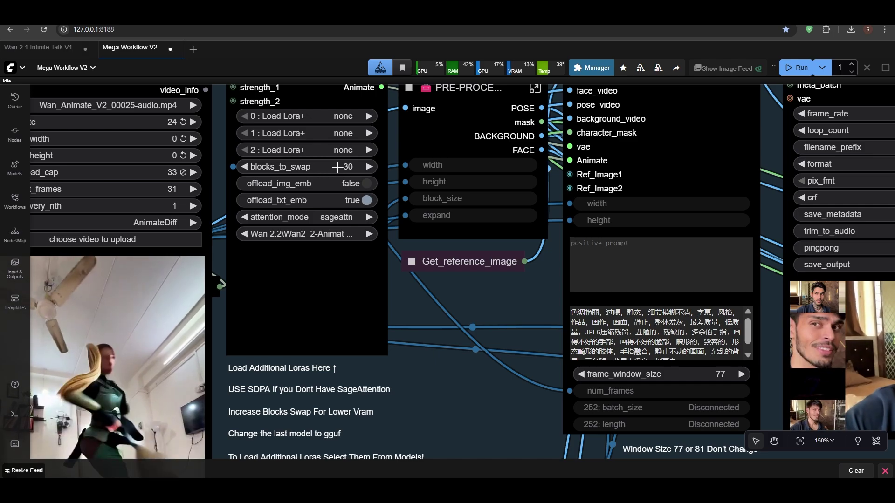
pyautogui.scroll(3, 325, 260)
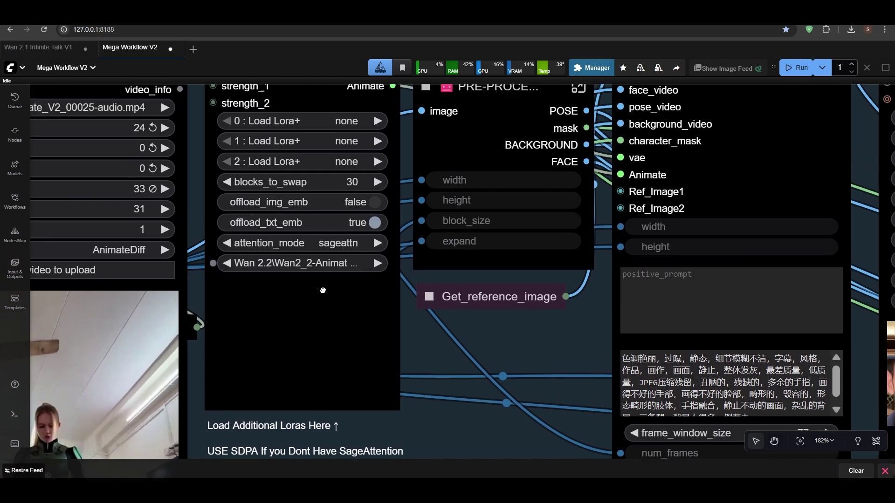
# Step: Try the sdpa and flash_attn_2 attention modes on the MODELS node and return it to sageattn
pyautogui.moveTo(324, 294); pyautogui.dragTo(326, 305)
pyautogui.click(344, 269)
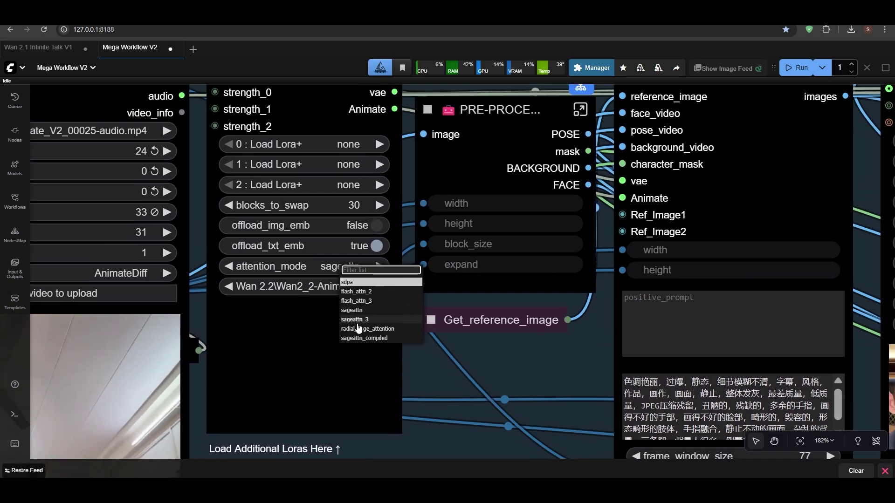
pyautogui.click(350, 282)
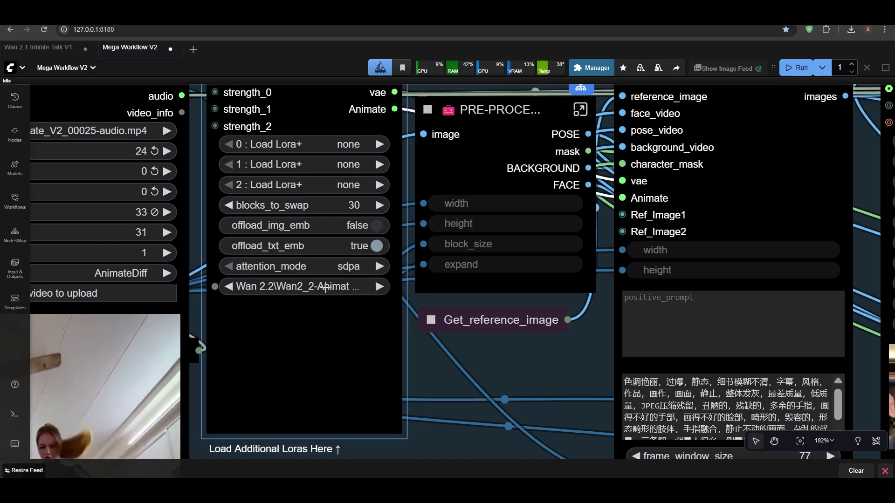
pyautogui.scroll(-3, 351, 273)
pyautogui.scroll(5, 351, 273)
pyautogui.click(348, 270)
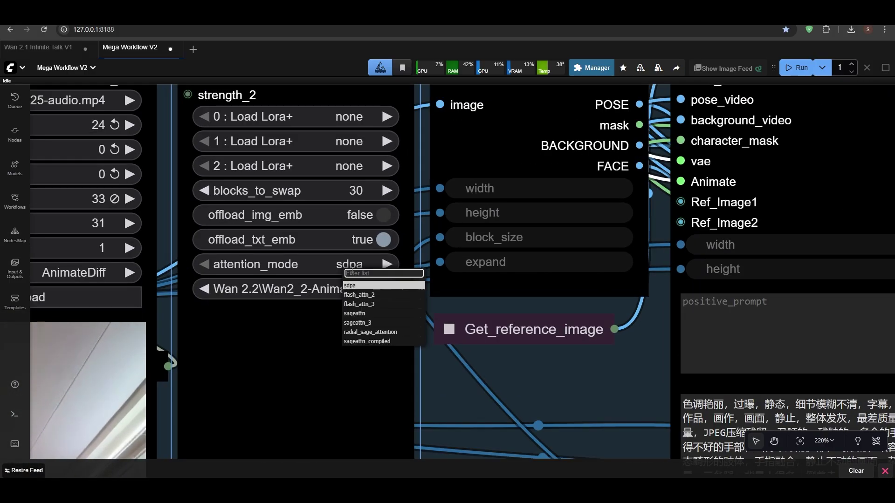
pyautogui.click(361, 296)
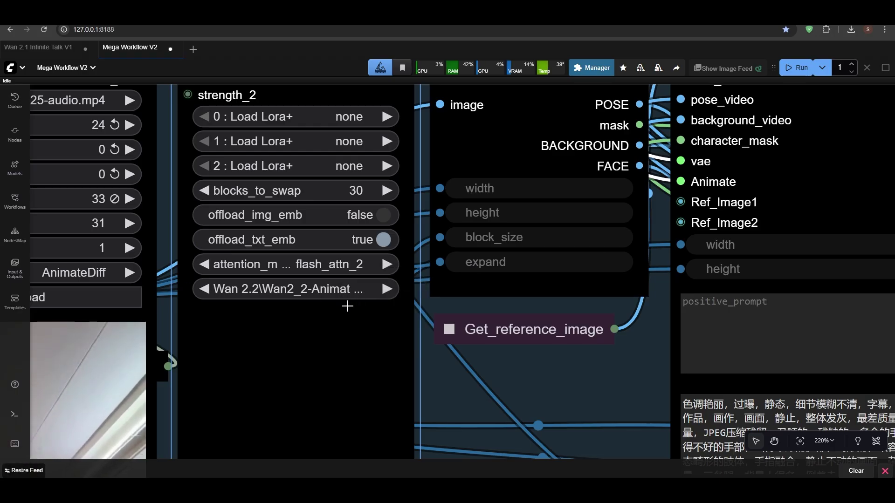
pyautogui.click(351, 264)
pyautogui.click(356, 307)
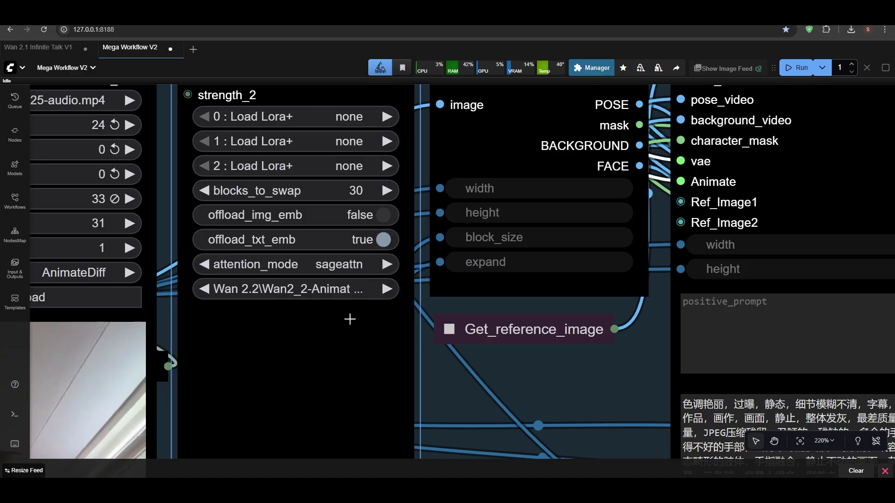
# Step: Examine the MODELS node's LoRA slots and the usage notes below it on attention, block swap and GGUF models
pyautogui.scroll(-4, 345, 279)
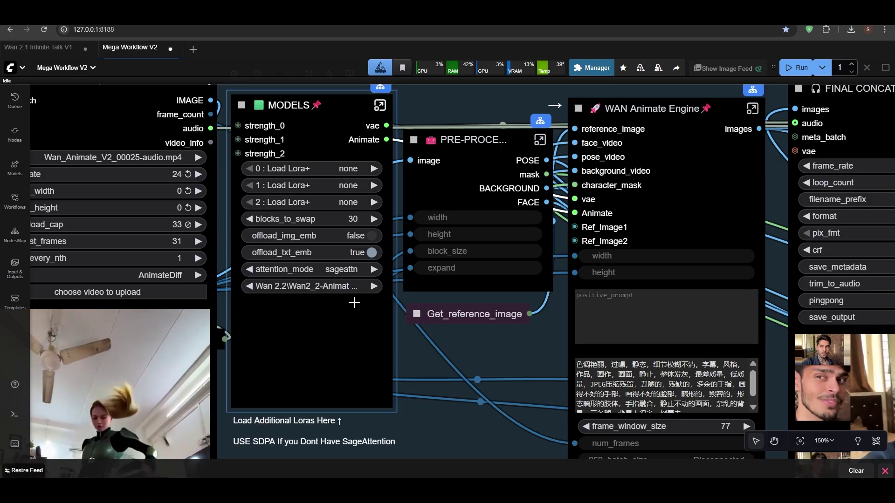
pyautogui.scroll(-1, 347, 322)
pyautogui.moveTo(356, 337); pyautogui.dragTo(350, 250)
pyautogui.scroll(1, 309, 296)
pyautogui.scroll(-1, 344, 311)
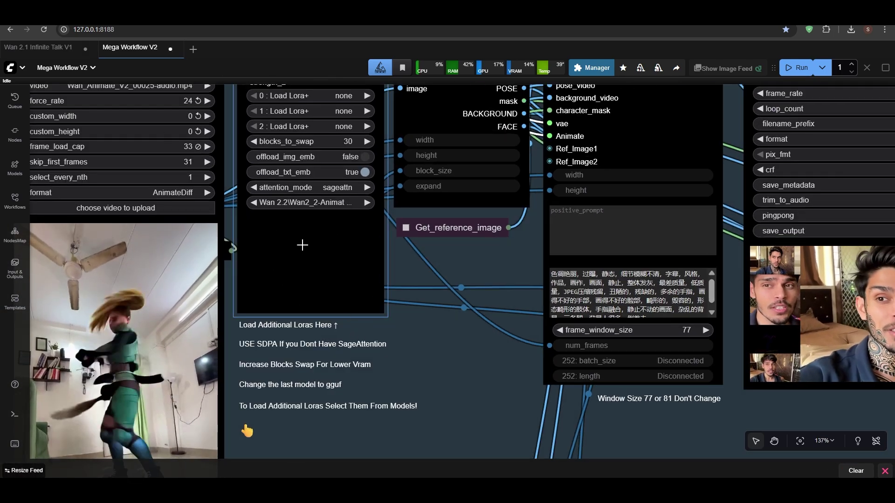
pyautogui.scroll(3, 314, 231)
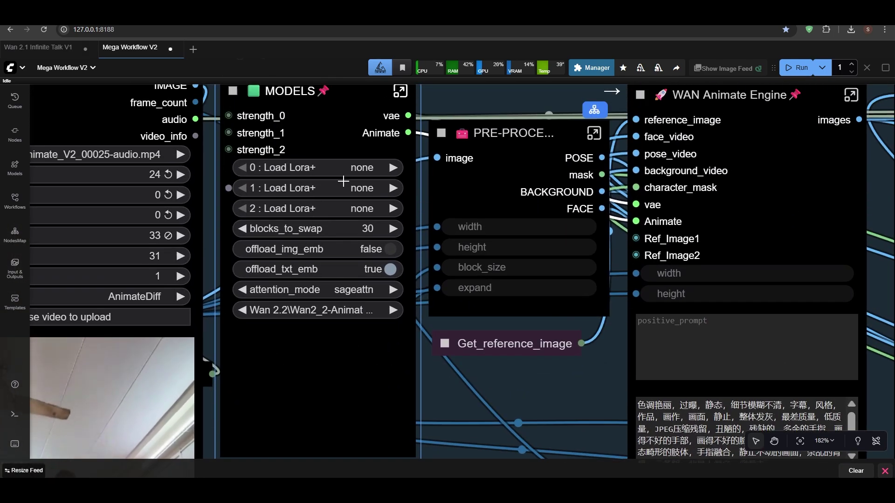
pyautogui.click(345, 173)
pyautogui.scroll(-2, 306, 373)
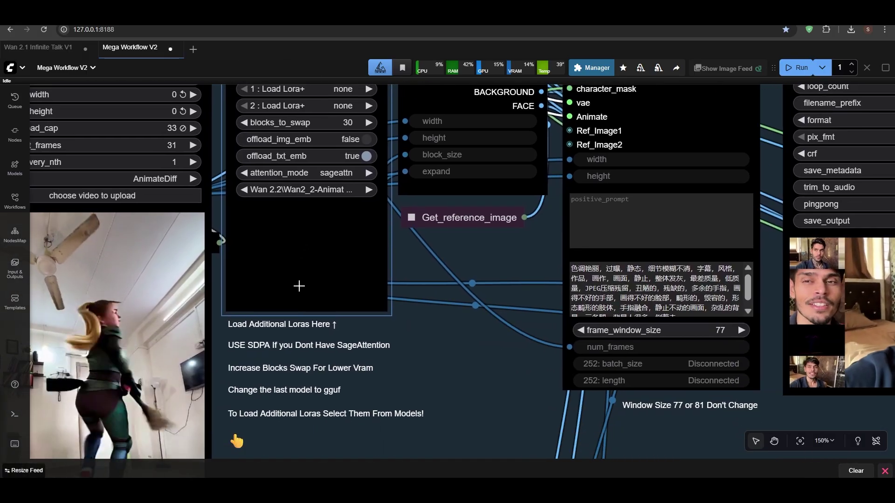
pyautogui.moveTo(293, 313); pyautogui.dragTo(276, 245)
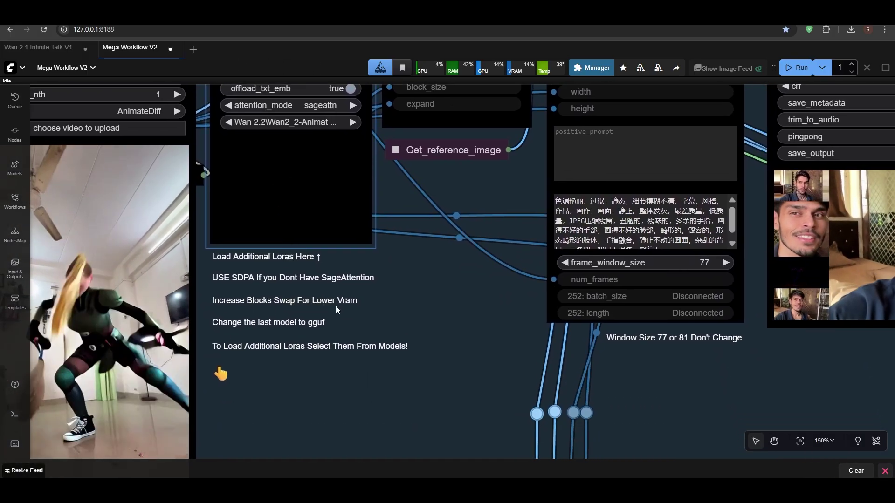
pyautogui.moveTo(326, 240); pyautogui.dragTo(326, 267)
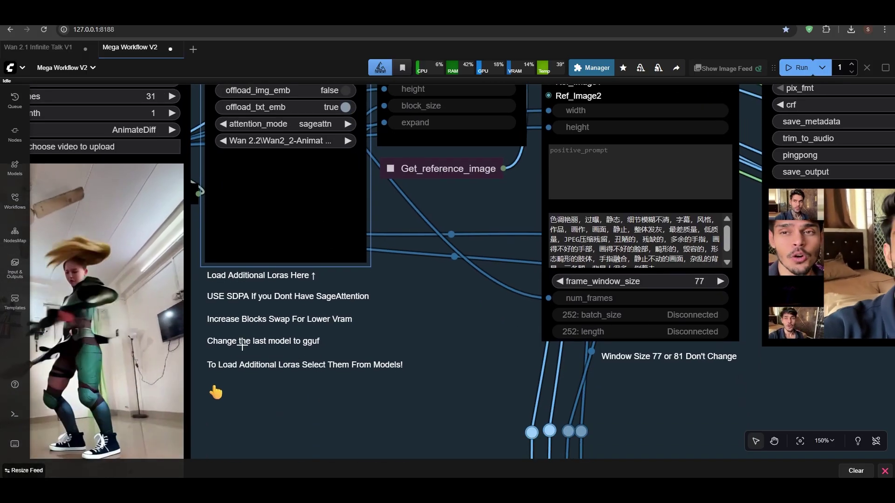
# Step: View the model files available for the MODELS node's last field, keeping the Wan 2.2 Animate model
pyautogui.moveTo(276, 331); pyautogui.dragTo(284, 401)
pyautogui.click(306, 214)
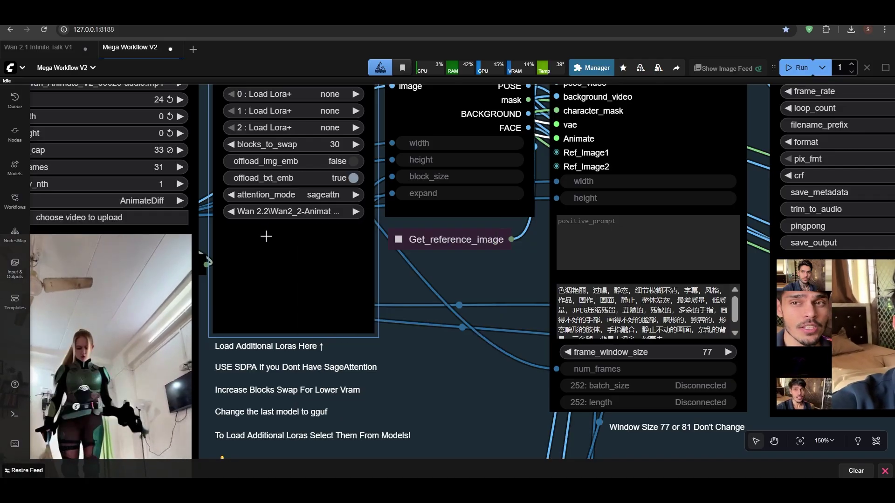
pyautogui.click(296, 214)
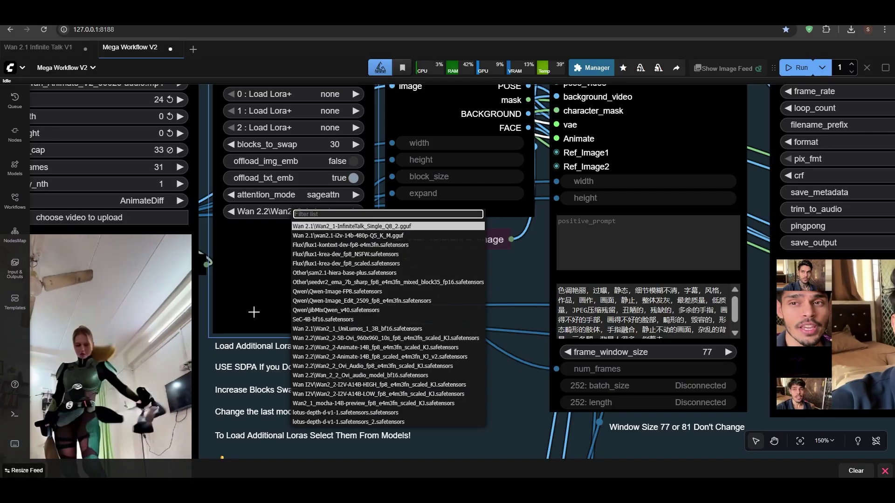
# Step: Examine the WAN Animate Engine node's prompt fields, frame_window_size setting and window size note, along with the controls below it
pyautogui.scroll(-2, 301, 258)
pyautogui.scroll(-1, 325, 313)
pyautogui.moveTo(327, 314); pyautogui.dragTo(258, 331)
pyautogui.moveTo(286, 303); pyautogui.dragTo(193, 291)
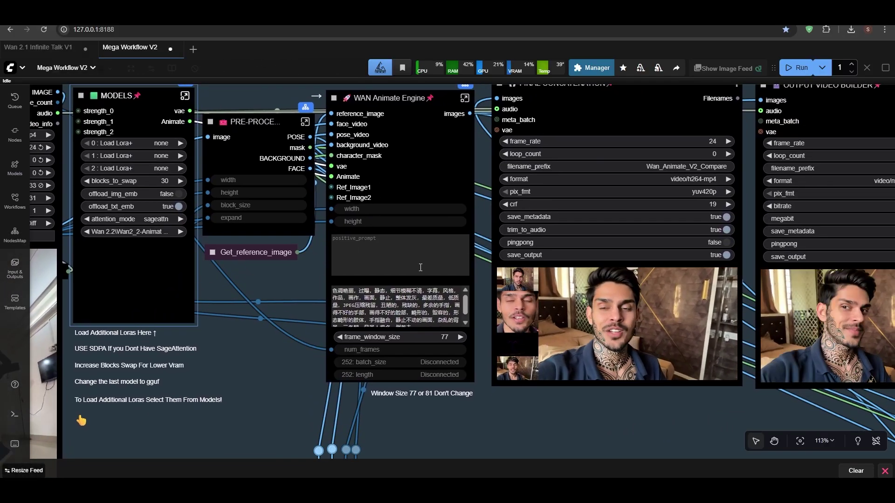
pyautogui.scroll(-4, 348, 221)
pyautogui.scroll(-1, 347, 240)
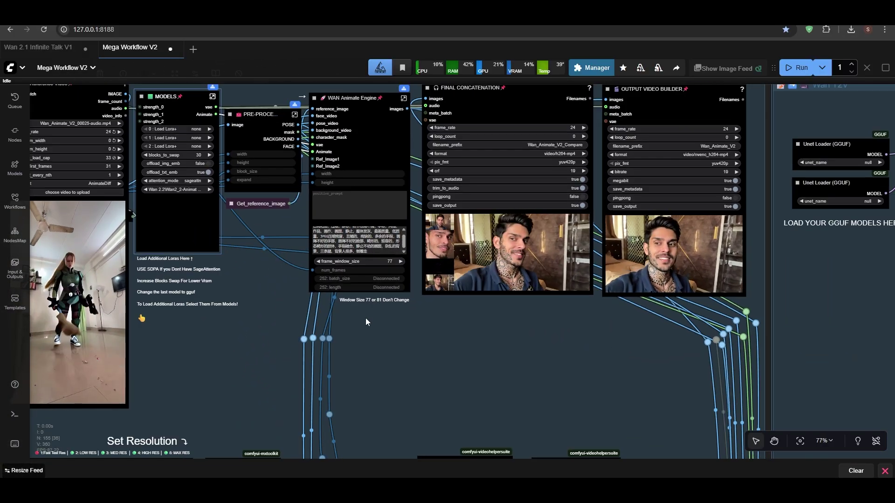
pyautogui.moveTo(371, 329); pyautogui.dragTo(376, 333)
pyautogui.scroll(4, 375, 281)
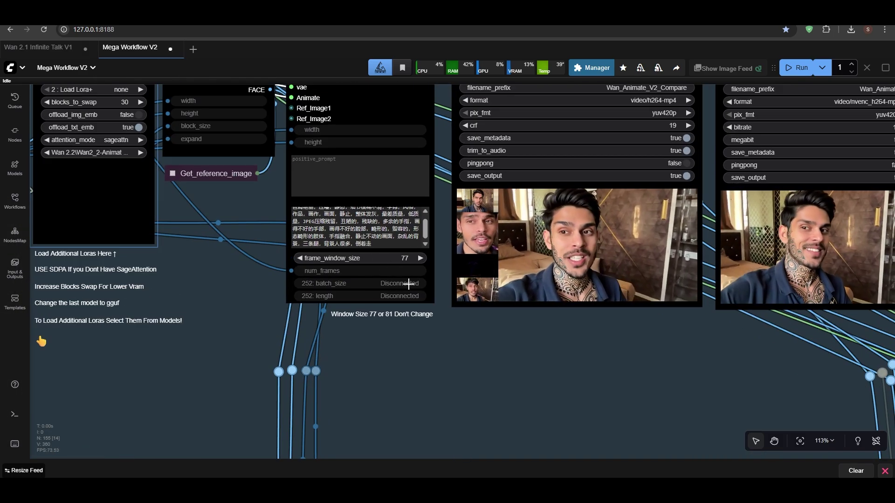
pyautogui.scroll(-3, 412, 273)
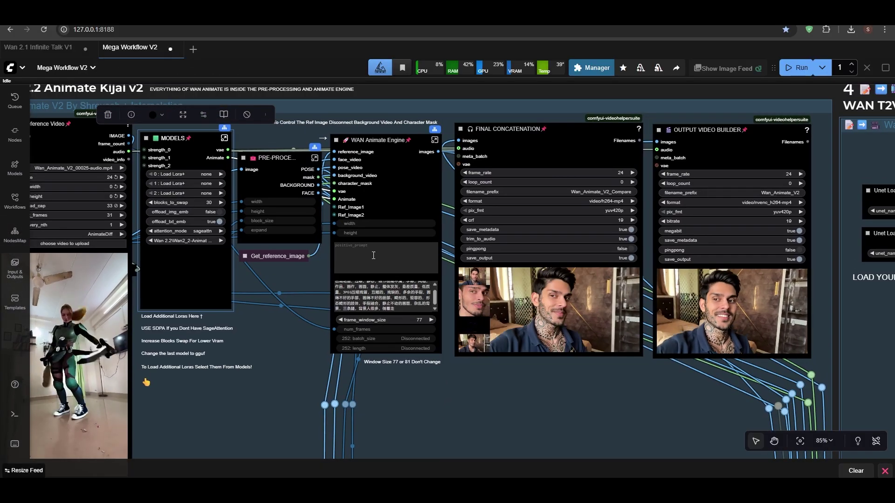
pyautogui.scroll(3, 374, 256)
pyautogui.scroll(-5, 383, 278)
pyautogui.moveTo(363, 376); pyautogui.dragTo(412, 255)
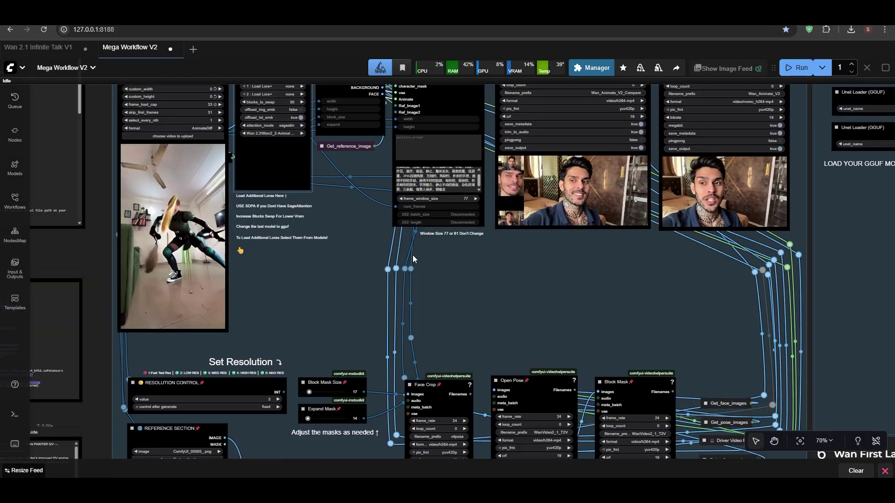
pyautogui.scroll(-1, 407, 252)
pyautogui.moveTo(386, 346)
pyautogui.mouseDown()
pyautogui.moveTo(376, 181)
pyautogui.moveTo(379, 360)
pyautogui.mouseUp()
pyautogui.scroll(2, 364, 296)
pyautogui.scroll(-3, 365, 196)
# Step: Try linking the QwenVL ENGINE node's RESPONSE output to the WAN Animate Engine's positive_prompt input, leaving it unconnected
pyautogui.moveTo(367, 135); pyautogui.dragTo(407, 374)
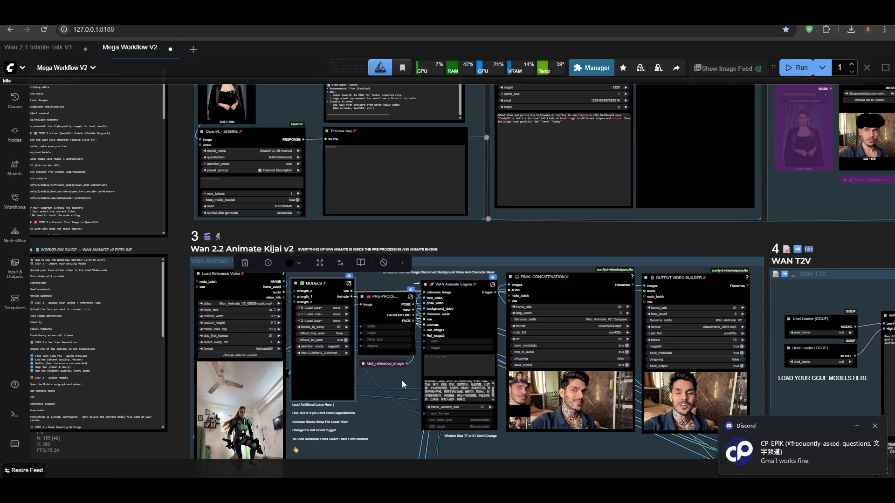
pyautogui.scroll(-2, 308, 171)
pyautogui.moveTo(303, 177); pyautogui.dragTo(294, 197)
pyautogui.scroll(6, 295, 197)
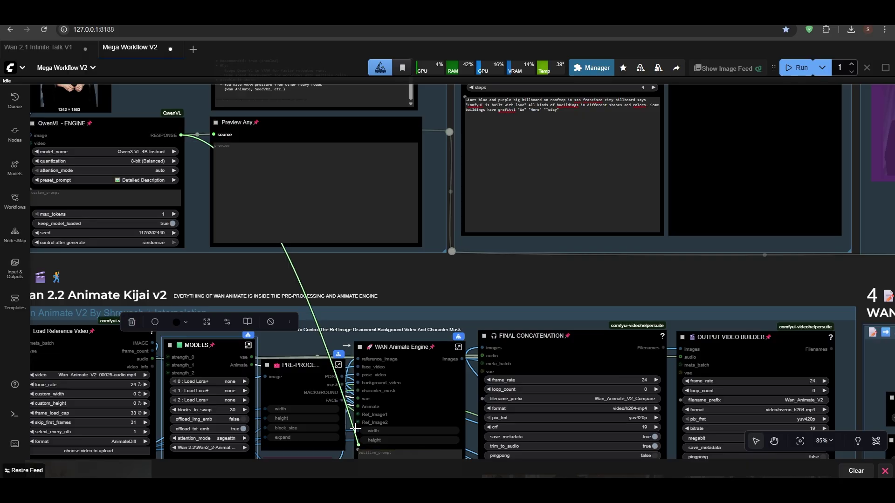
pyautogui.moveTo(199, 147); pyautogui.dragTo(201, 149)
pyautogui.click(245, 260)
pyautogui.scroll(-1, 287, 278)
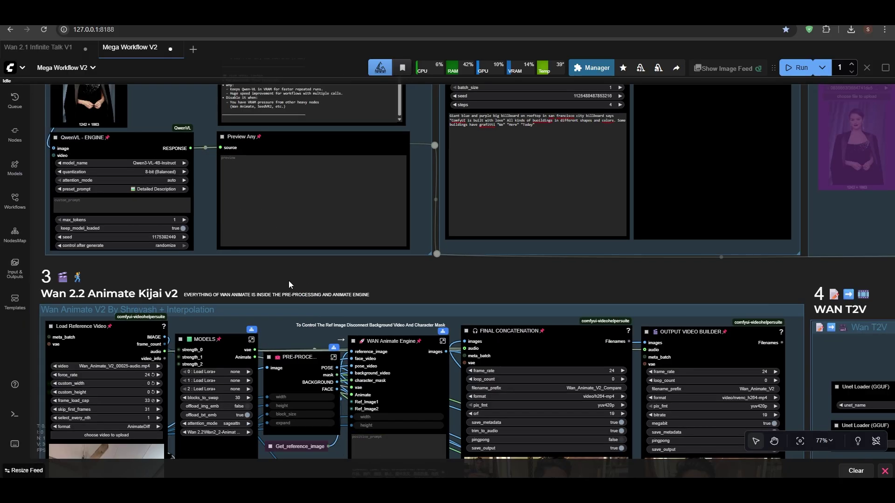
# Step: Examine the reference image control note above the WAN Animate Engine and the Block Mask Size and Expand Mask sliders
pyautogui.moveTo(287, 279); pyautogui.dragTo(238, 144)
pyautogui.scroll(1, 290, 233)
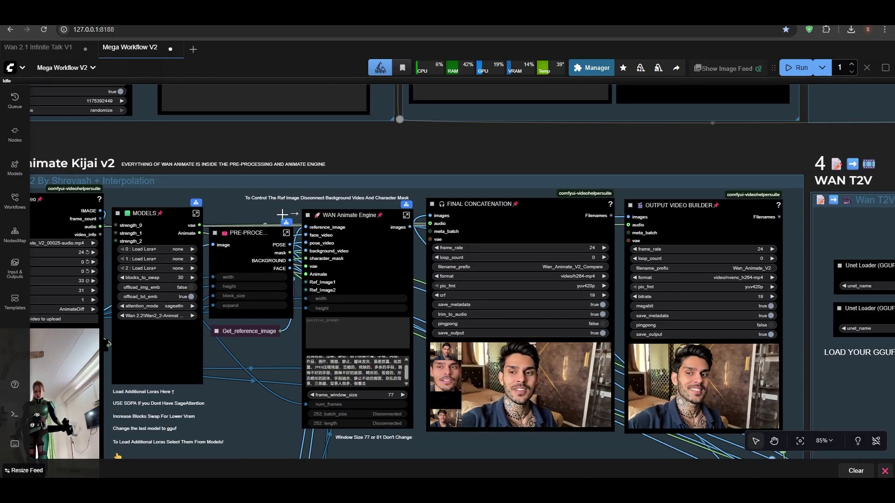
pyautogui.scroll(-2, 293, 238)
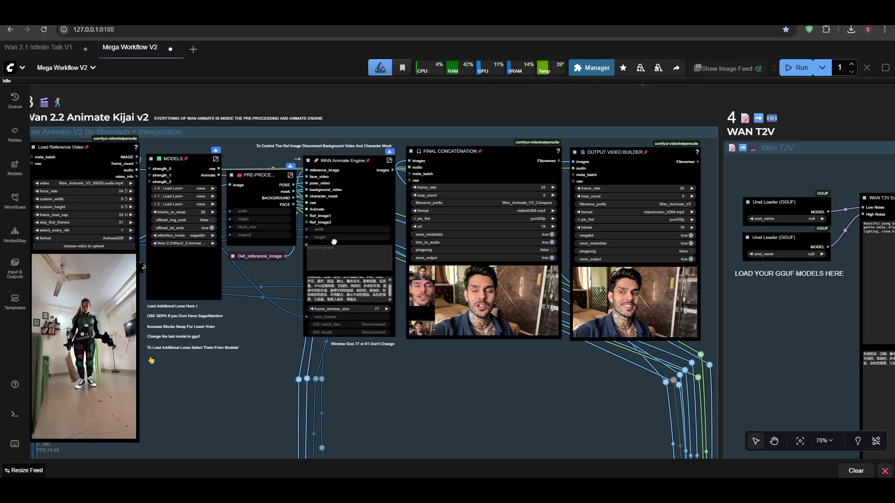
pyautogui.moveTo(335, 242); pyautogui.dragTo(365, 189)
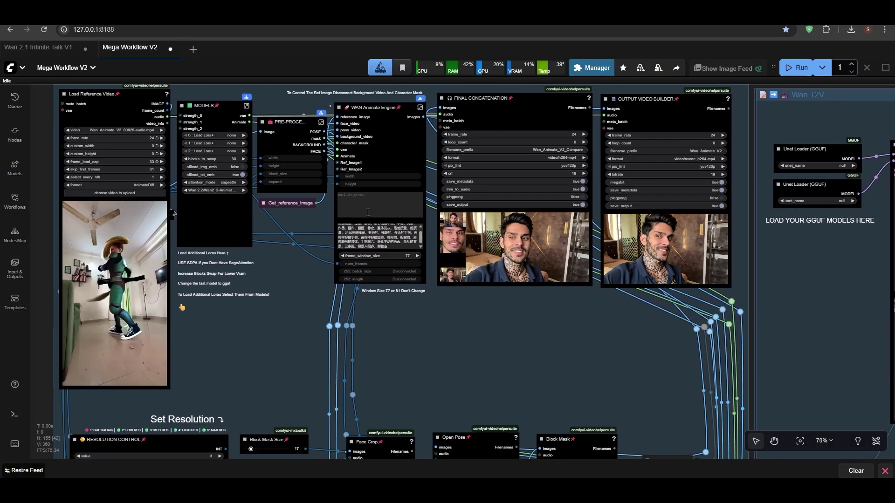
pyautogui.scroll(-1, 312, 355)
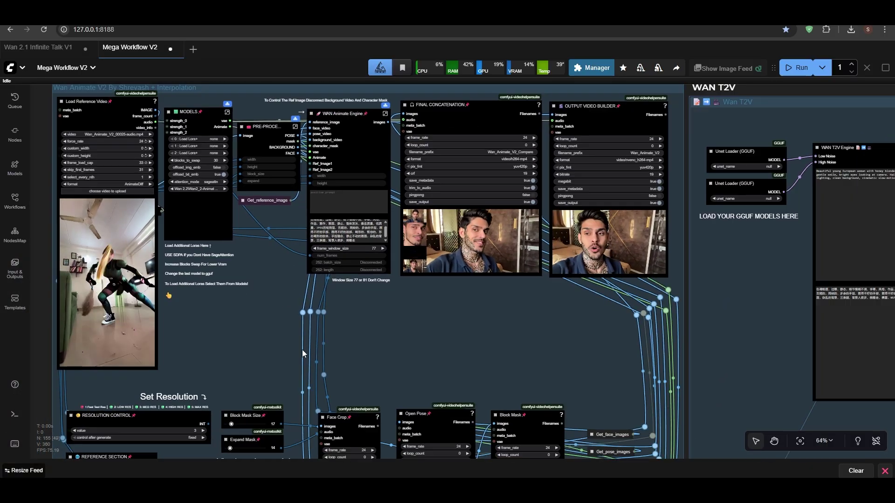
pyautogui.scroll(4, 437, 290)
pyautogui.moveTo(407, 354); pyautogui.dragTo(437, 195)
pyautogui.moveTo(337, 167); pyautogui.dragTo(387, 210)
pyautogui.scroll(4, 280, 331)
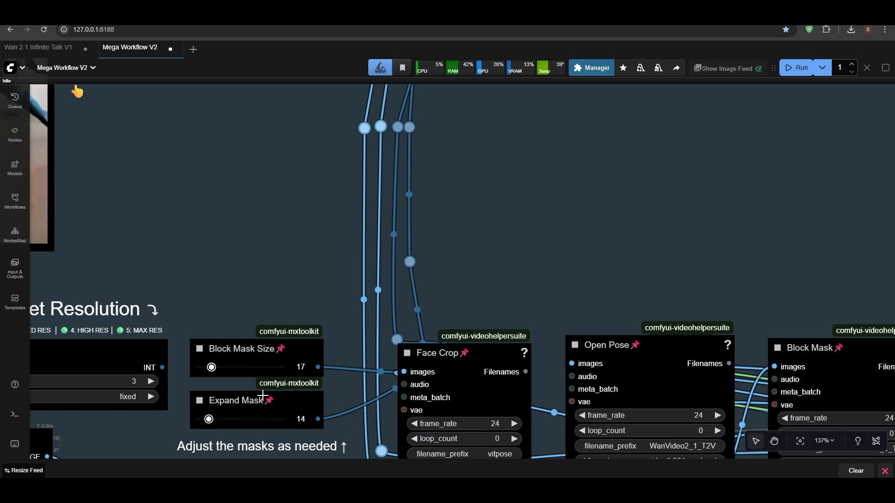
# Step: Inspect the FINAL CONCATENATION node's comparison video closely, including the face, mask and pose previews beside the generated result
pyautogui.scroll(-3, 369, 266)
pyautogui.moveTo(463, 177); pyautogui.dragTo(339, 387)
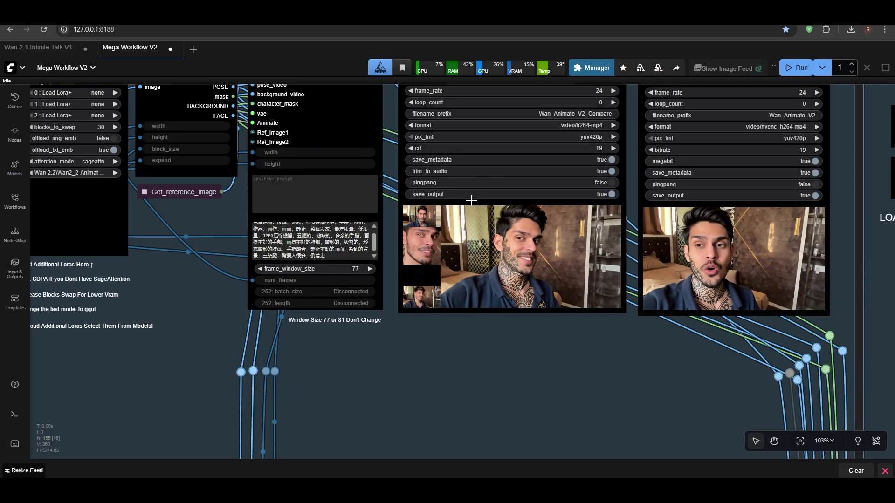
pyautogui.scroll(5, 475, 245)
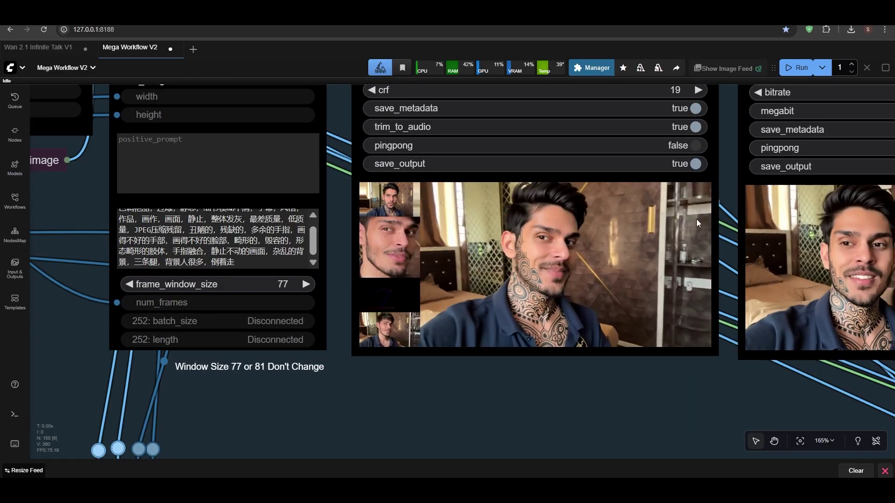
pyautogui.scroll(-4, 560, 269)
pyautogui.moveTo(535, 330); pyautogui.dragTo(543, 296)
pyautogui.scroll(4, 586, 216)
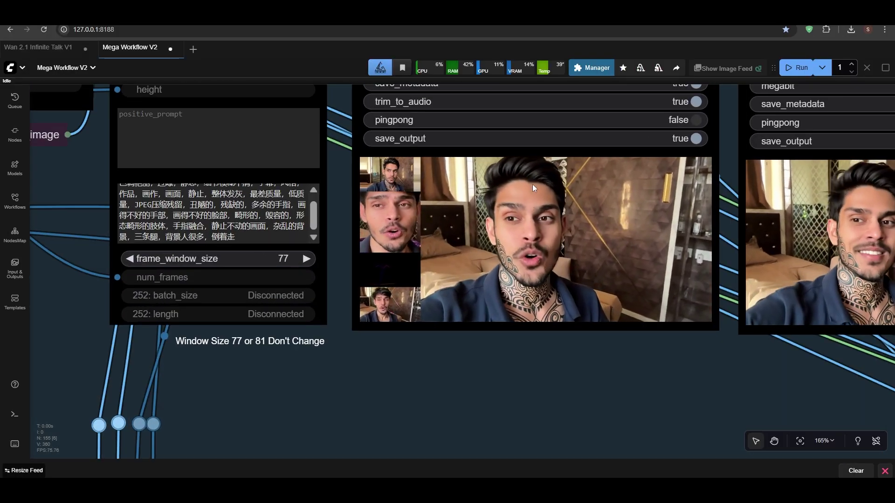
pyautogui.scroll(4, 555, 197)
pyautogui.scroll(1, 555, 197)
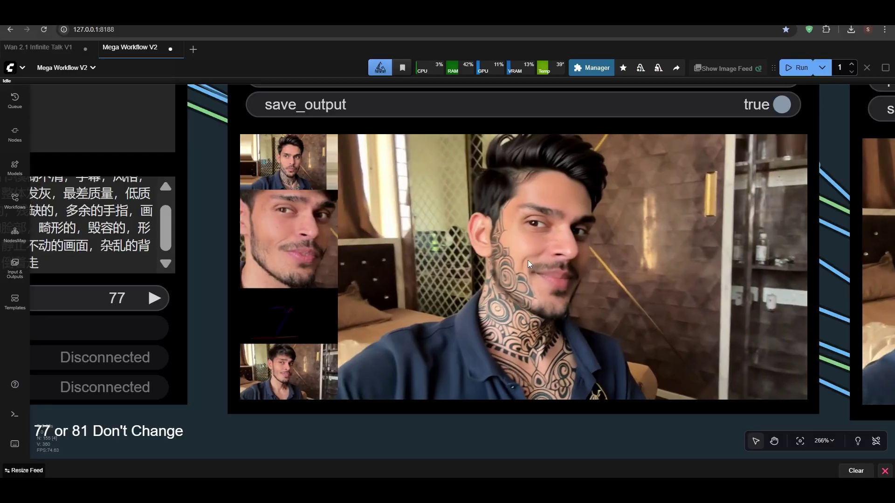
pyautogui.scroll(-3, 631, 240)
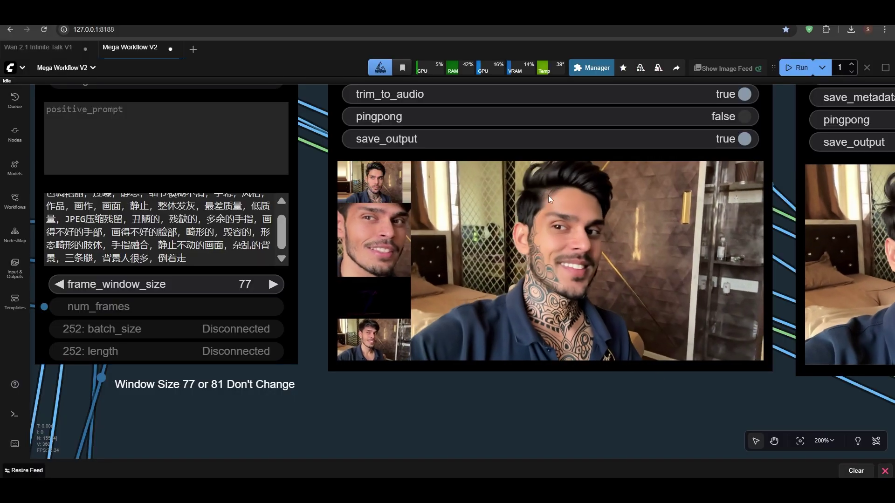
pyautogui.scroll(-5, 553, 245)
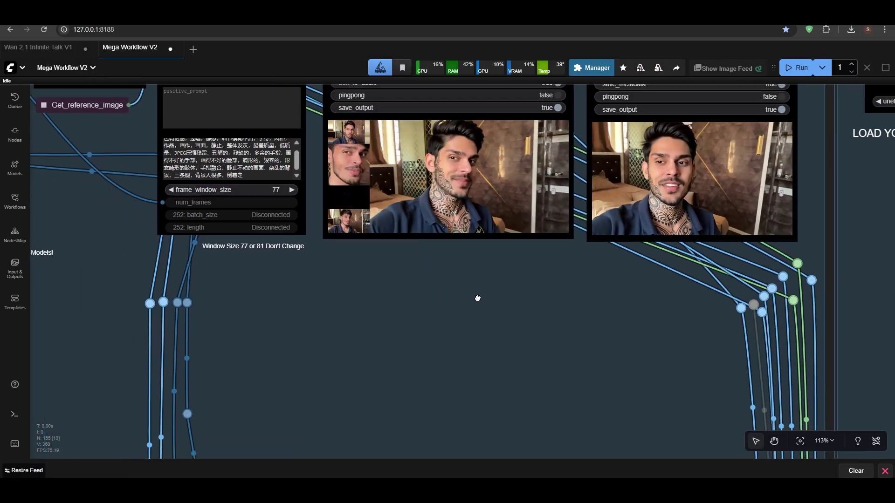
# Step: Examine the RESOLUTION CONTROL node's value and the numbered resolution presets above it, leaving the value at 3
pyautogui.moveTo(478, 298); pyautogui.dragTo(581, 302)
pyautogui.moveTo(318, 304); pyautogui.dragTo(606, 176)
pyautogui.moveTo(329, 403); pyautogui.dragTo(398, 292)
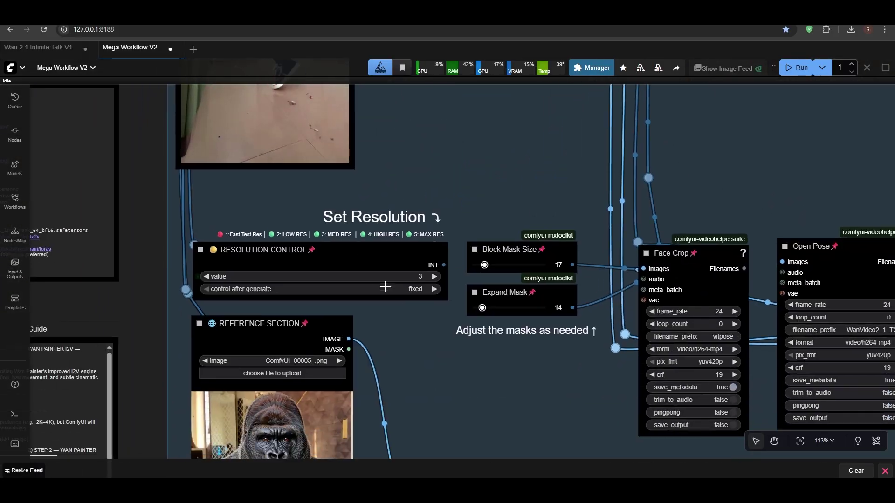
pyautogui.scroll(6, 402, 295)
pyautogui.scroll(-4, 383, 262)
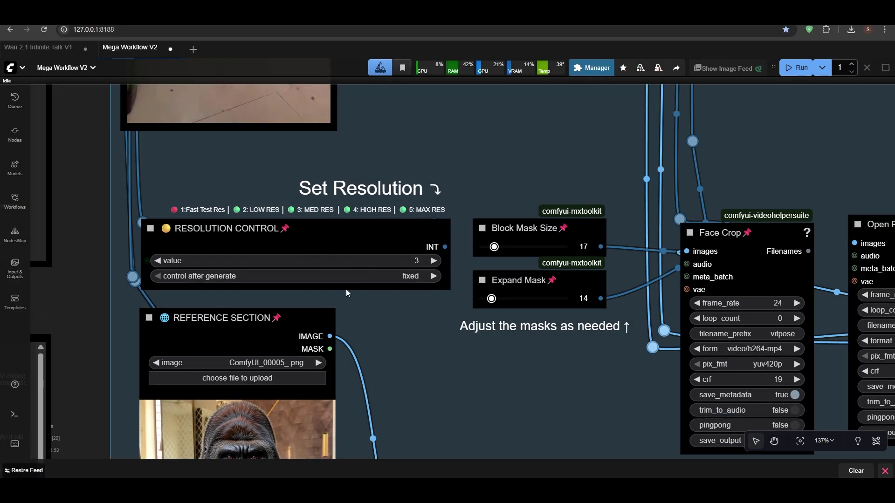
pyautogui.click(414, 260)
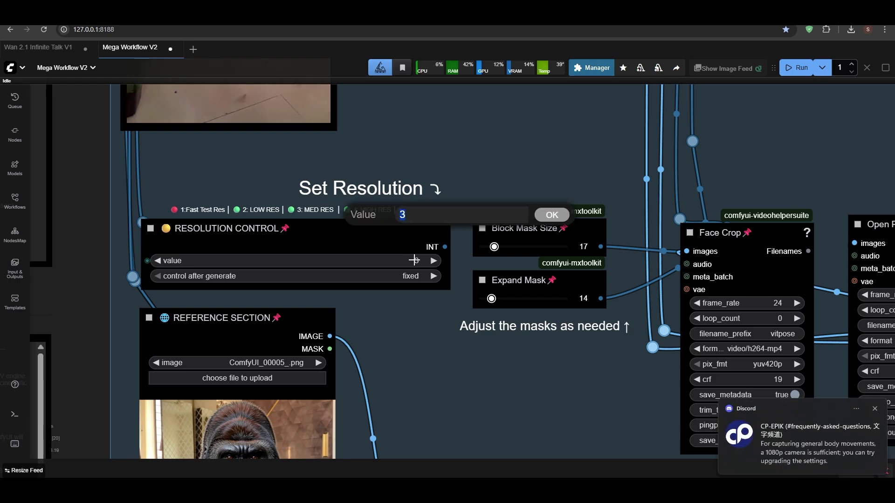
pyautogui.scroll(-3, 401, 191)
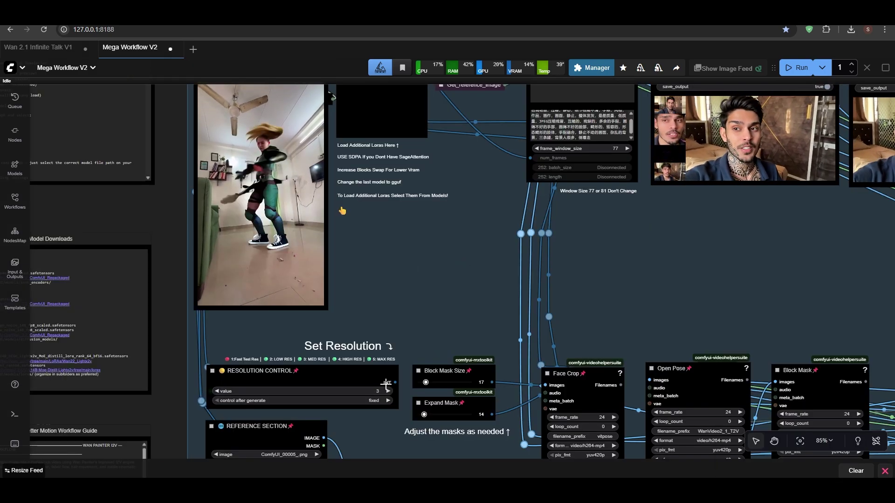
pyautogui.scroll(-3, 485, 346)
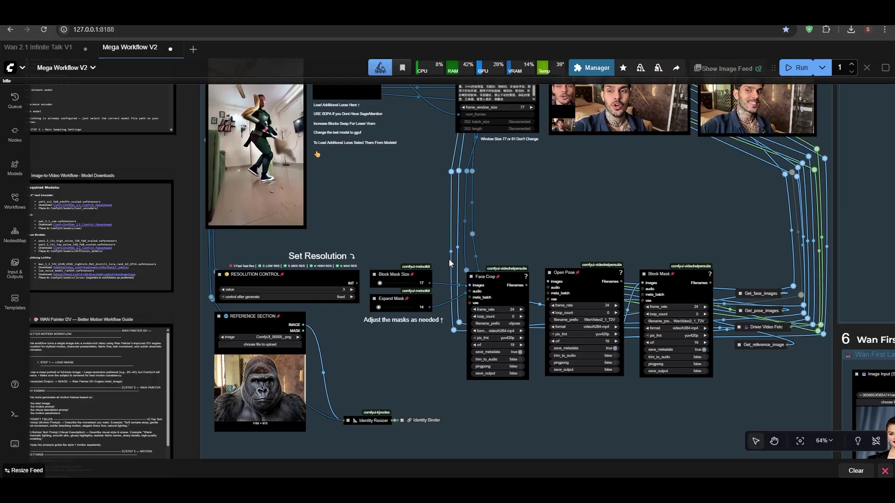
pyautogui.moveTo(482, 247); pyautogui.dragTo(444, 318)
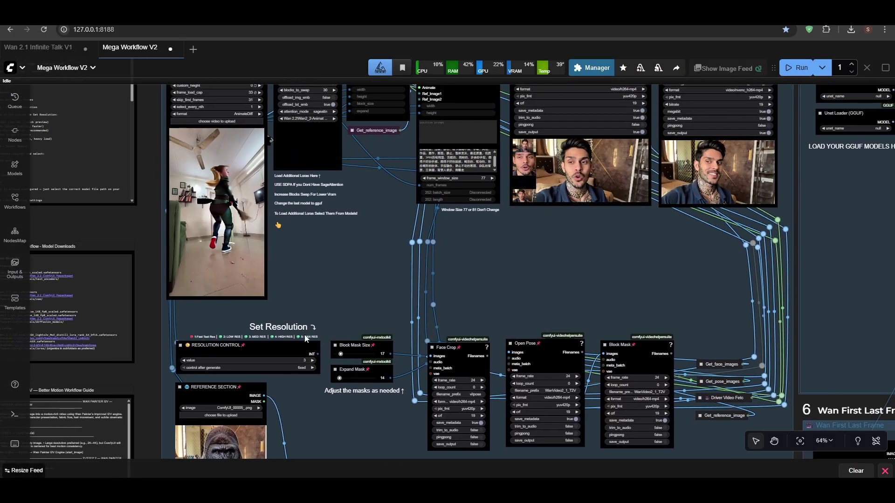
pyautogui.scroll(10, 304, 350)
pyautogui.scroll(-4, 379, 359)
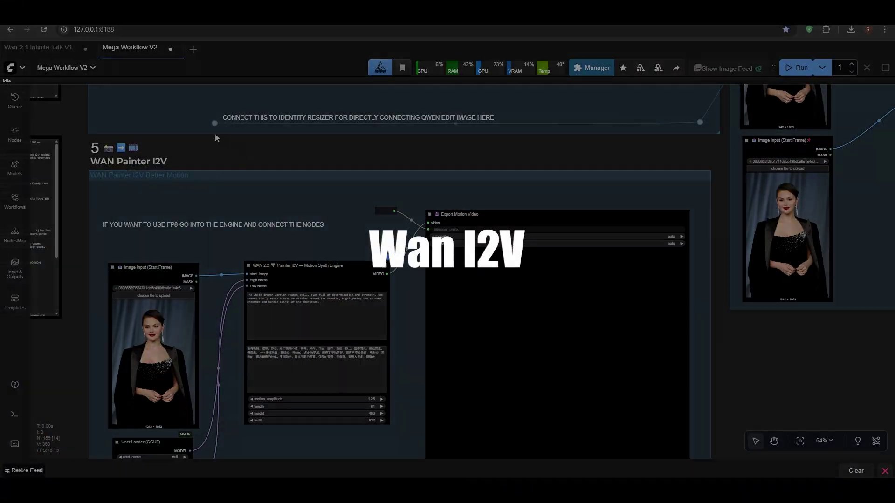
# Step: Examine the WAN Painter I2V group's start frame input, the Unet Loader's available GGUF models and the Motion Synth Engine's settings
pyautogui.scroll(-2, 130, 147)
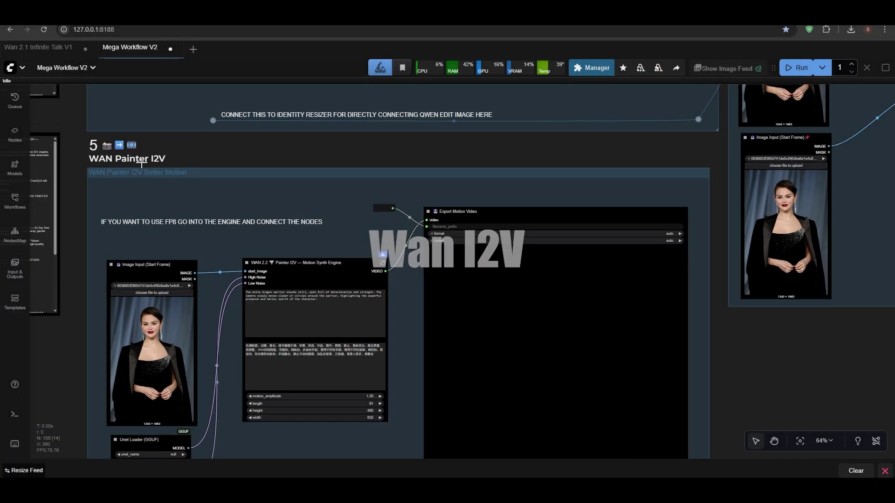
pyautogui.scroll(3, 152, 170)
pyautogui.scroll(-1, 169, 197)
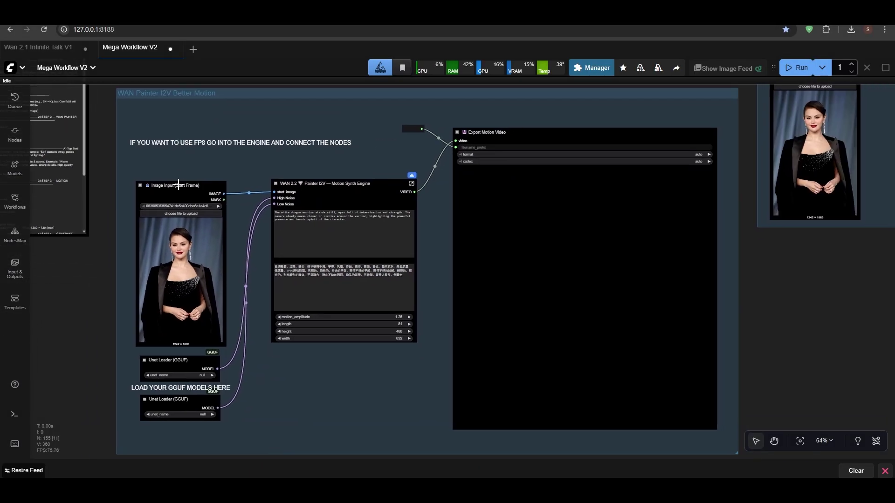
pyautogui.scroll(4, 257, 234)
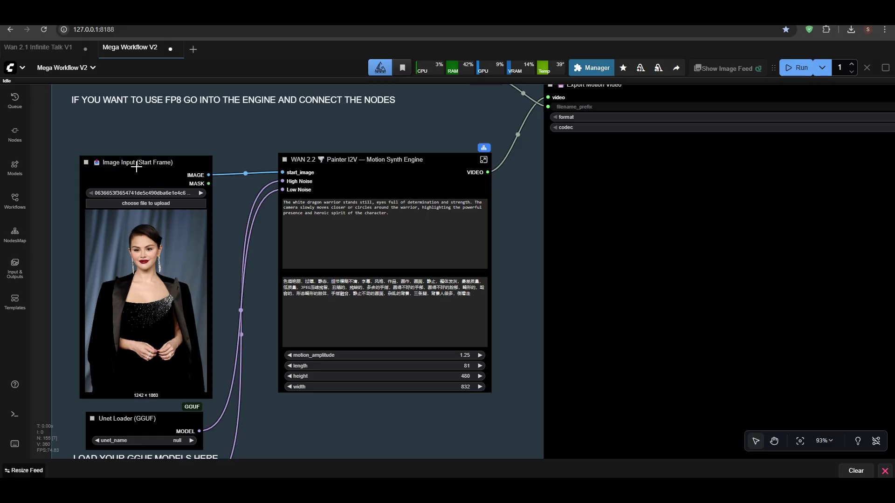
pyautogui.scroll(-3, 302, 213)
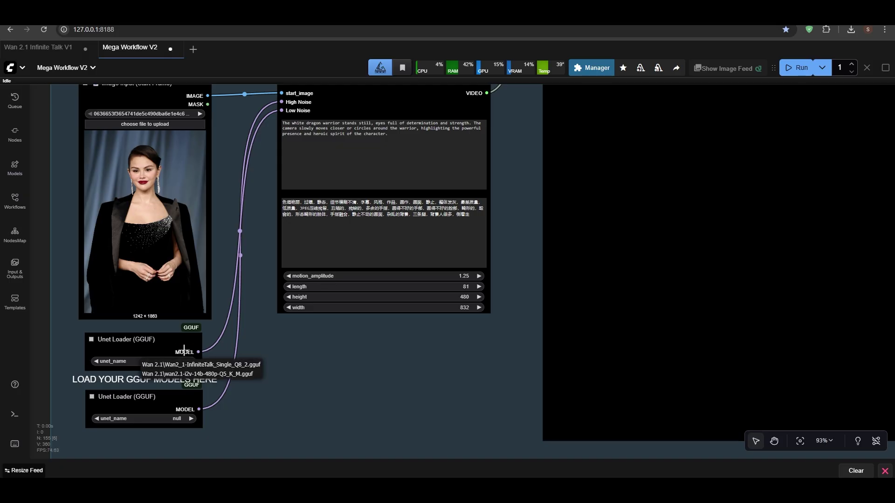
pyautogui.scroll(-3, 200, 245)
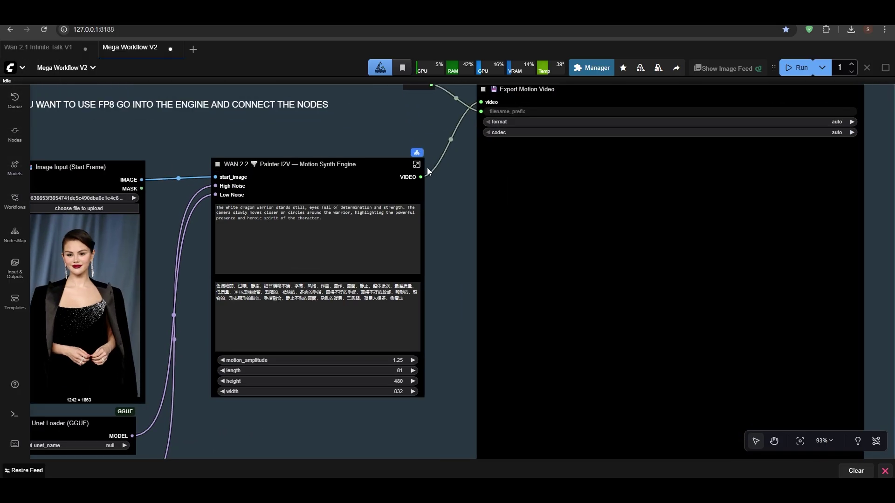
# Step: Open the WAN 2.2 Painter I2V Motion Synth Engine subgraph and bring its model loader nodes into view
pyautogui.click(418, 170)
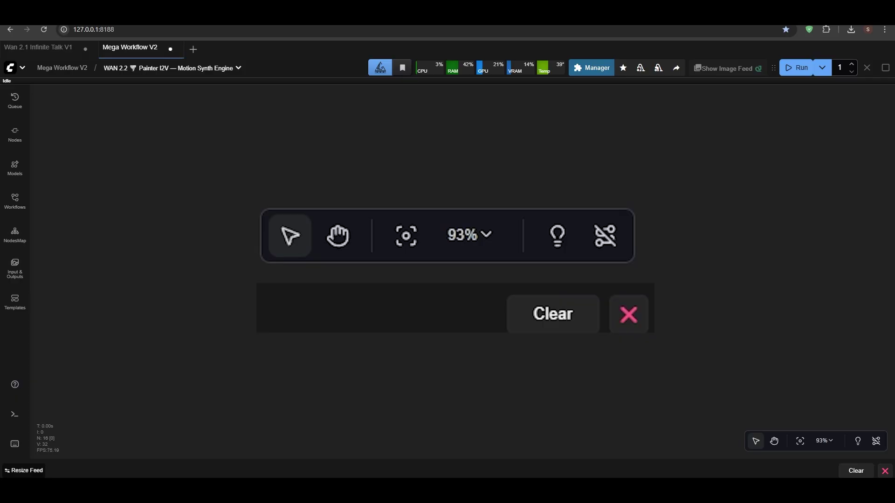
pyautogui.click(800, 441)
pyautogui.scroll(4, 370, 258)
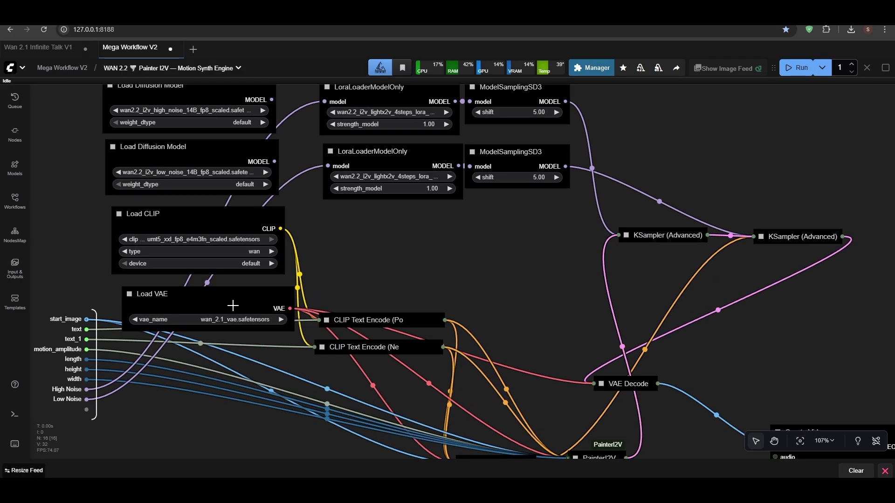
# Step: Shift the Load VAE node slightly left and move both Load Diffusion Model nodes up and left, away from the LoRA loaders
pyautogui.moveTo(232, 305); pyautogui.dragTo(217, 306)
pyautogui.moveTo(338, 265); pyautogui.dragTo(343, 353)
pyautogui.moveTo(212, 189); pyautogui.dragTo(174, 143)
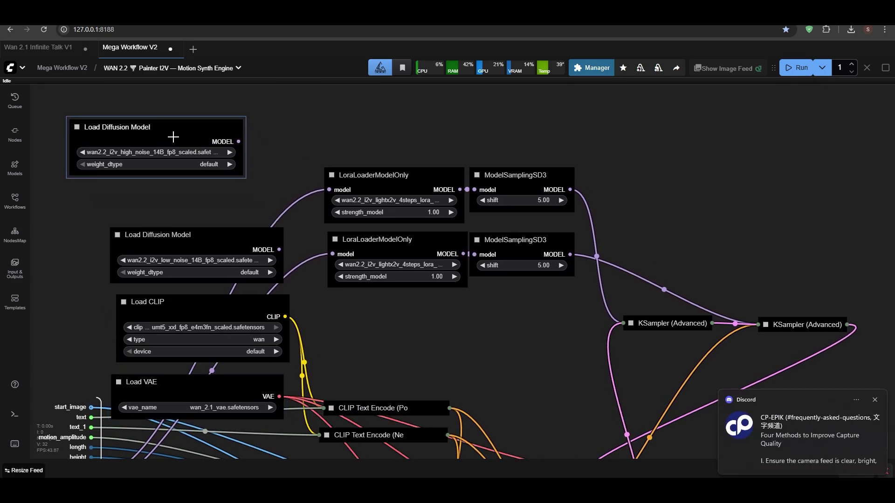
pyautogui.moveTo(183, 232); pyautogui.dragTo(151, 196)
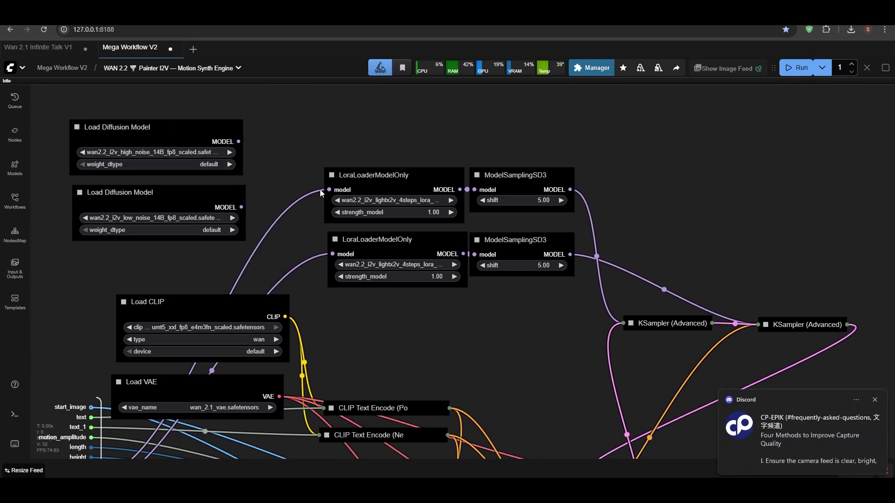
pyautogui.moveTo(238, 141); pyautogui.dragTo(339, 117)
pyautogui.click(212, 201)
pyautogui.click(249, 166)
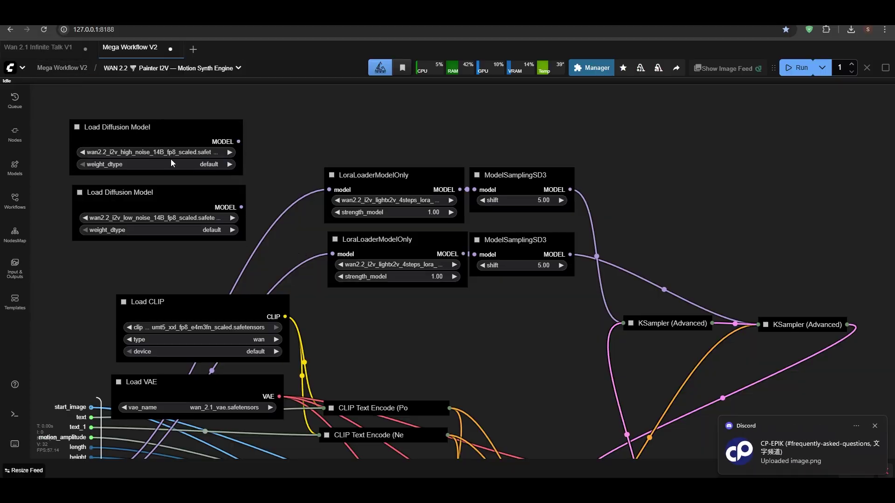
# Step: Return to the main workflow, review the WAN Painter I2V group's two Unet Loader (GGUF) nodes, and reopen the Motion Synth Engine subgraph
pyautogui.click(62, 68)
pyautogui.scroll(5, 354, 276)
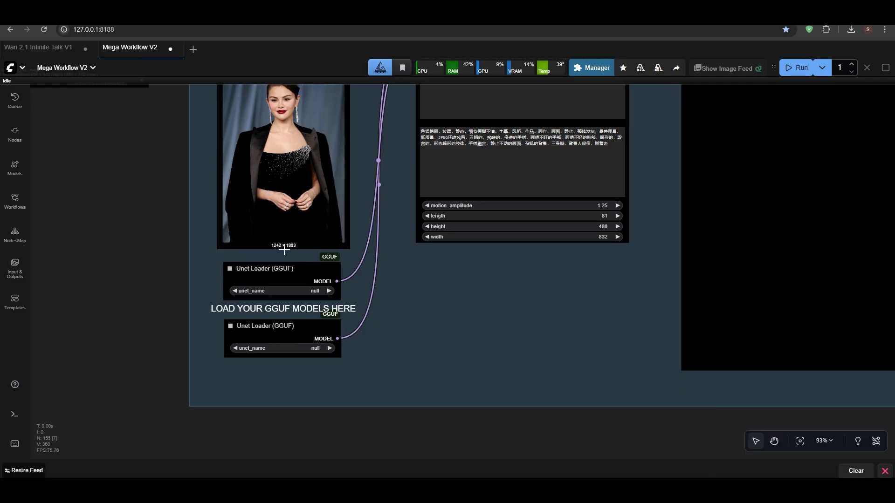
pyautogui.moveTo(389, 243); pyautogui.dragTo(312, 358)
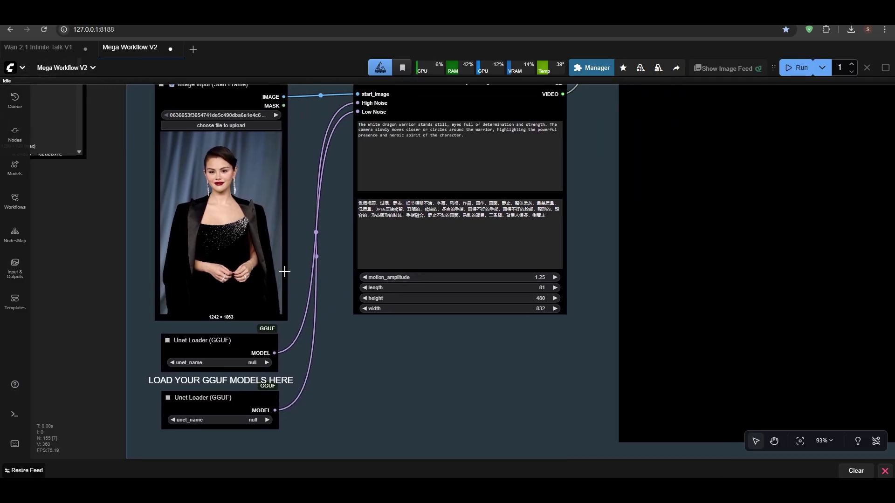
pyautogui.scroll(-2, 284, 272)
pyautogui.click(436, 150)
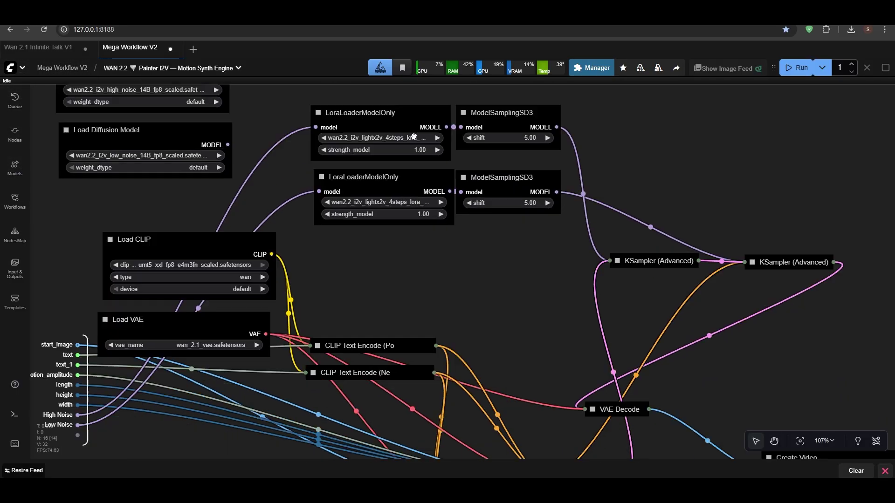
# Step: Expand the PainterI2V node, then move the WanImageToVideo node below and to the left of it and expand it
pyautogui.click(353, 296)
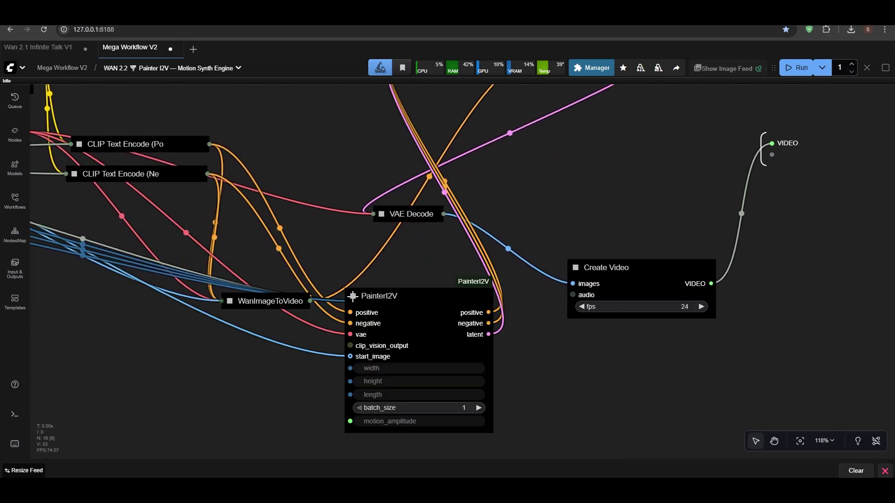
pyautogui.moveTo(230, 305); pyautogui.dragTo(190, 425)
pyautogui.click(190, 421)
pyautogui.scroll(-5, 260, 292)
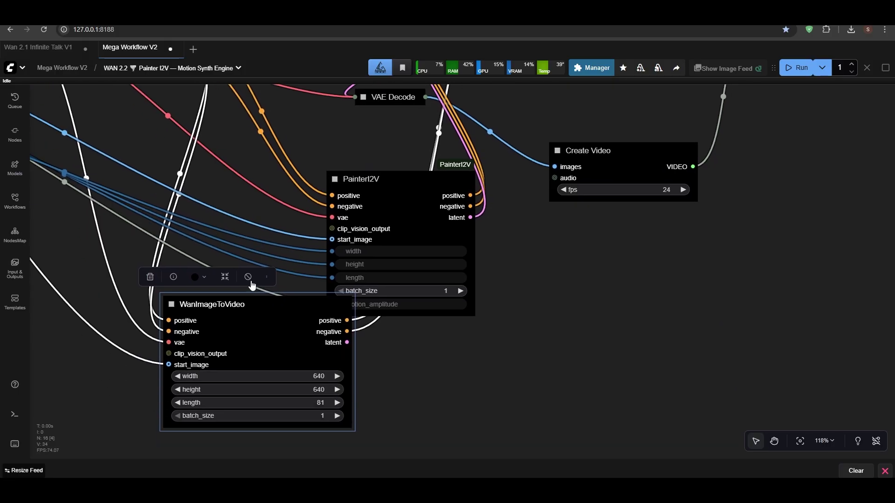
# Step: Bypass the WanImageToVideo node and collapse it
pyautogui.click(248, 277)
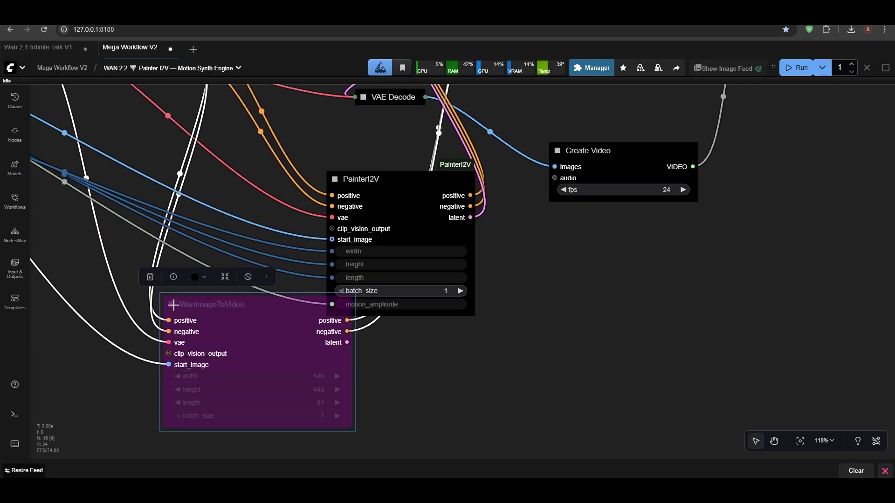
pyautogui.scroll(3, 321, 297)
pyautogui.hotkey('alt', 'c')
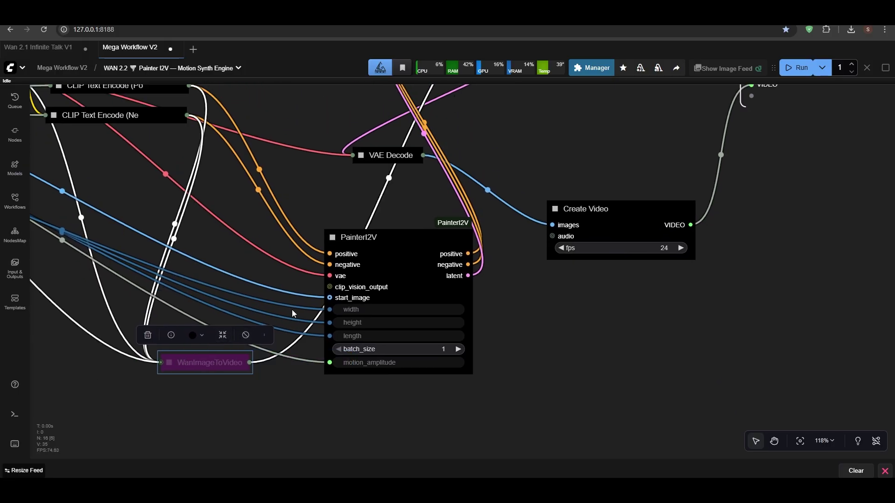
# Step: Examine the subgraph's KSampler (Advanced), LoRA loader and ModelSamplingSD3 nodes, and return to the main workflow
pyautogui.scroll(-1, 412, 191)
pyautogui.moveTo(411, 210); pyautogui.dragTo(372, 397)
pyautogui.click(352, 199)
pyautogui.click(351, 197)
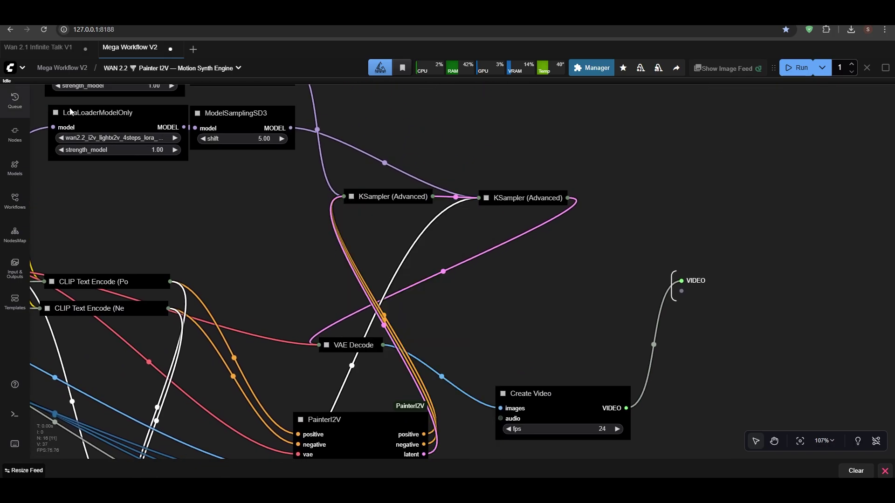
pyautogui.scroll(6, 238, 274)
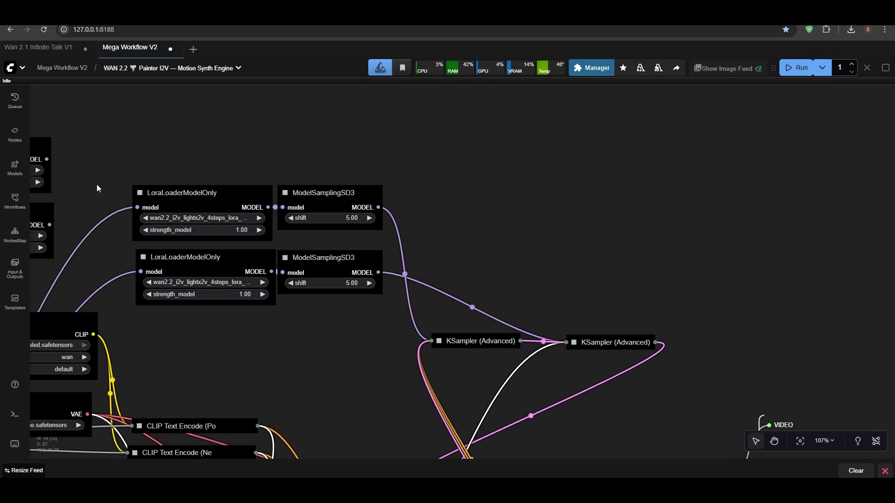
pyautogui.scroll(-5, 382, 355)
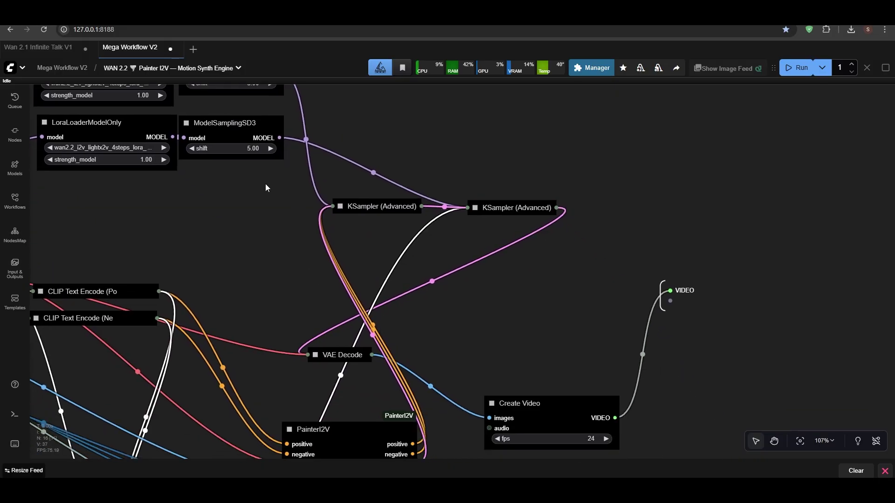
pyautogui.scroll(4, 299, 317)
pyautogui.moveTo(297, 313); pyautogui.dragTo(303, 315)
pyautogui.click(62, 68)
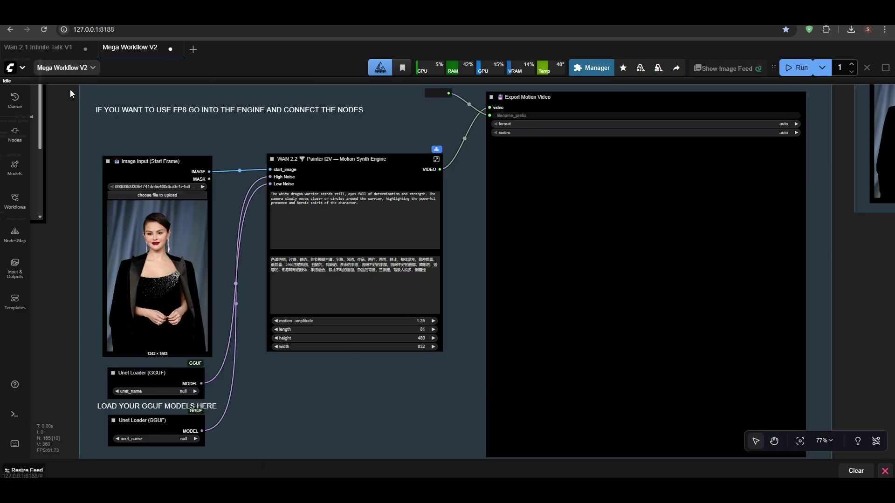
# Step: Set the WAN 2.2 Painter I2V Motion Synth Engine's motion_amplitude to 1.10
pyautogui.scroll(4, 438, 245)
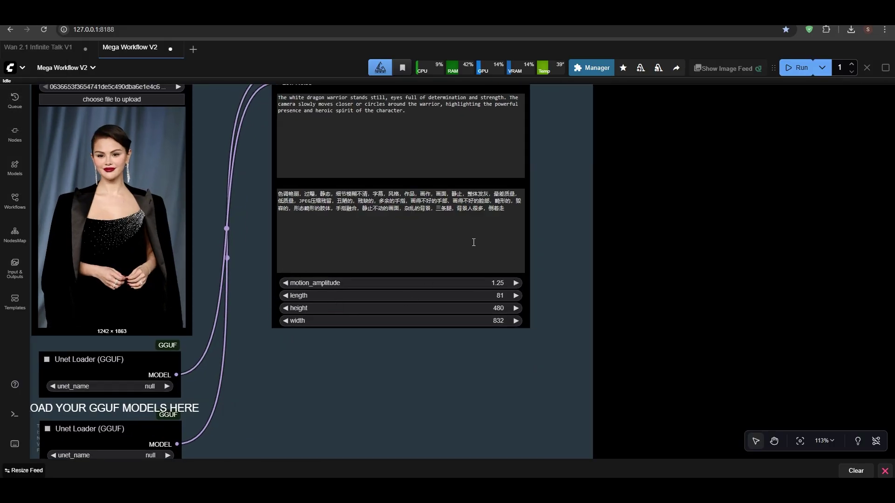
pyautogui.scroll(-3, 474, 242)
pyautogui.scroll(7, 509, 292)
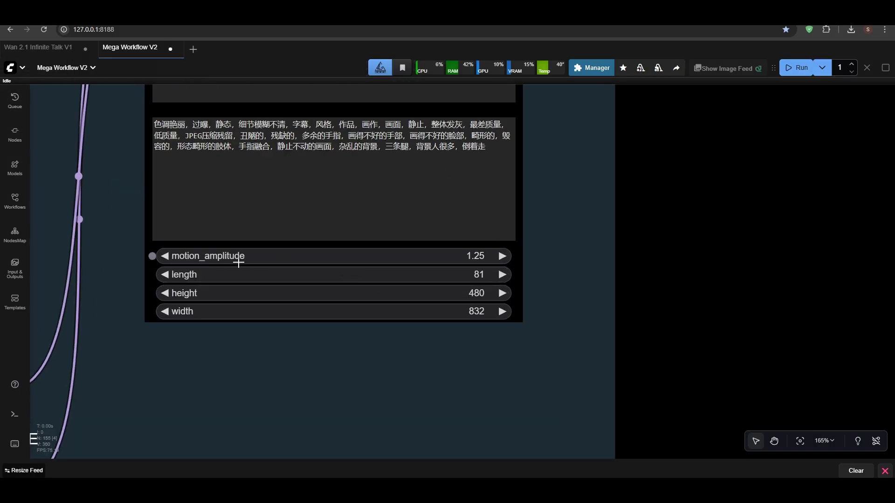
pyautogui.click(476, 256)
pyautogui.click(487, 216)
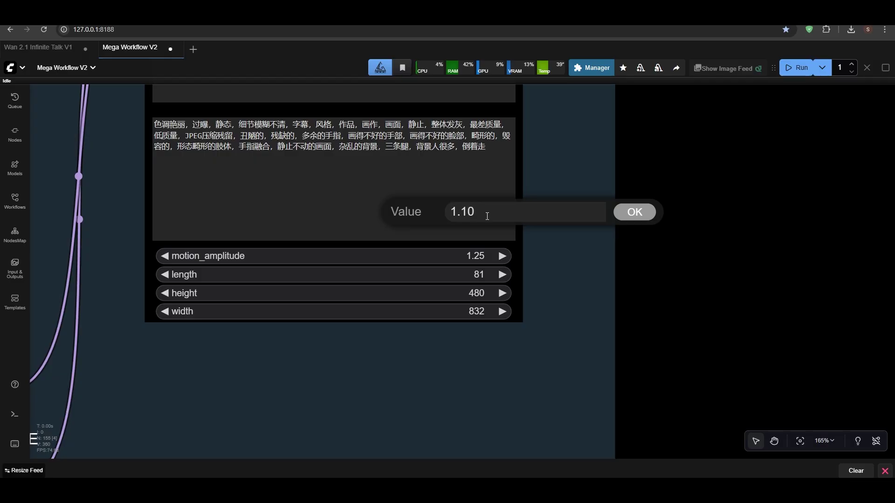
pyautogui.press('Return')
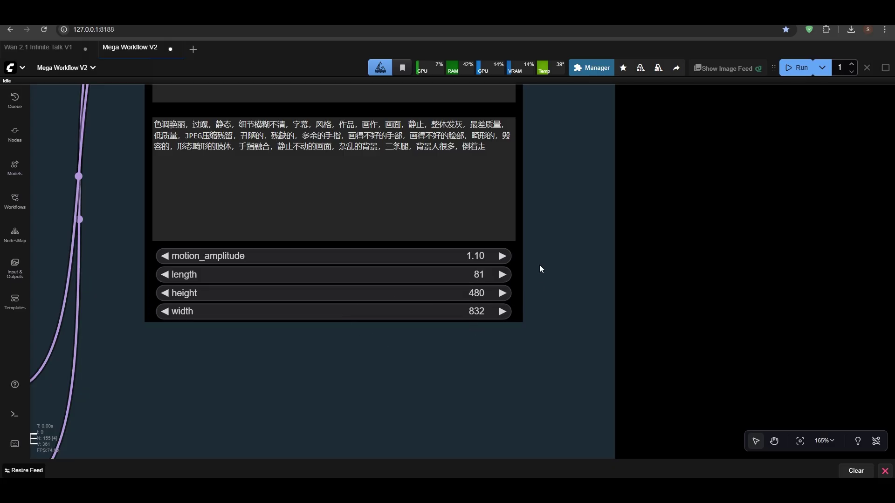
# Step: Look over the WAN Painter I2V group through to its export node, and move on to the WAN T2V group
pyautogui.scroll(-5, 574, 229)
pyautogui.moveTo(581, 208); pyautogui.dragTo(514, 278)
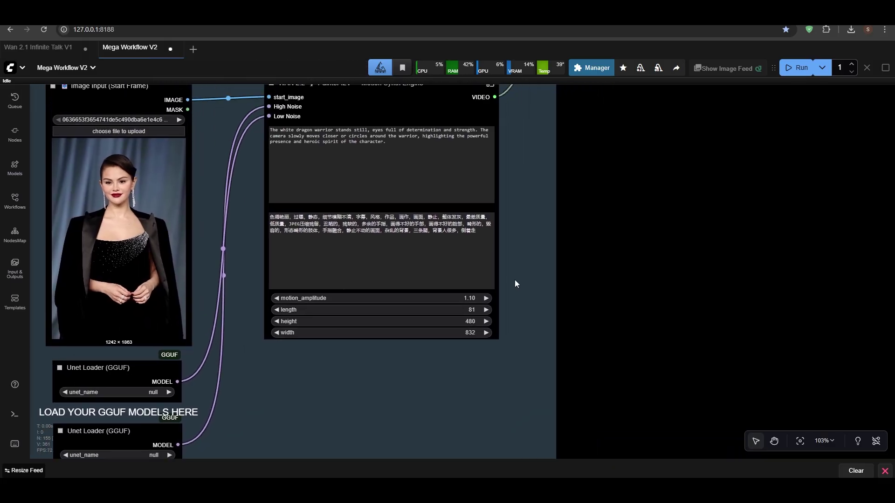
pyautogui.scroll(-3, 515, 282)
pyautogui.moveTo(530, 240); pyautogui.dragTo(282, 274)
pyautogui.scroll(-4, 283, 274)
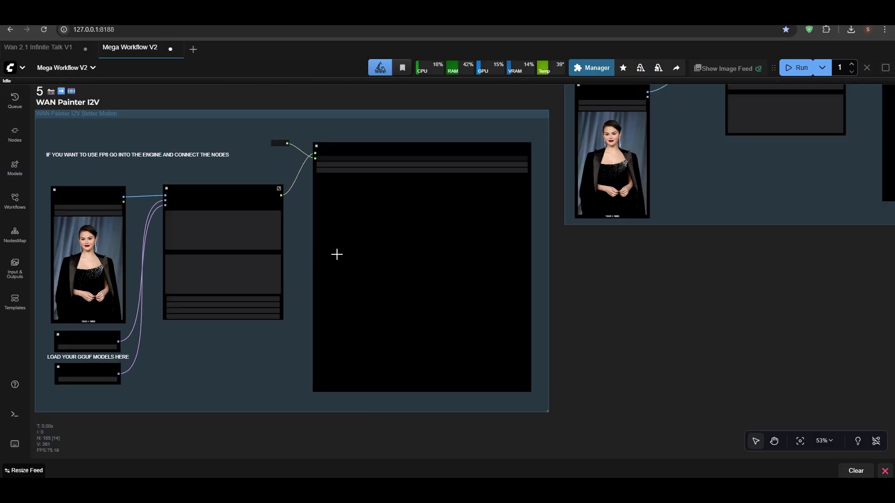
pyautogui.moveTo(343, 250); pyautogui.dragTo(264, 362)
pyautogui.moveTo(211, 303); pyautogui.dragTo(146, 333)
pyautogui.scroll(-2, 280, 289)
pyautogui.moveTo(277, 289); pyautogui.dragTo(135, 300)
pyautogui.press('1')
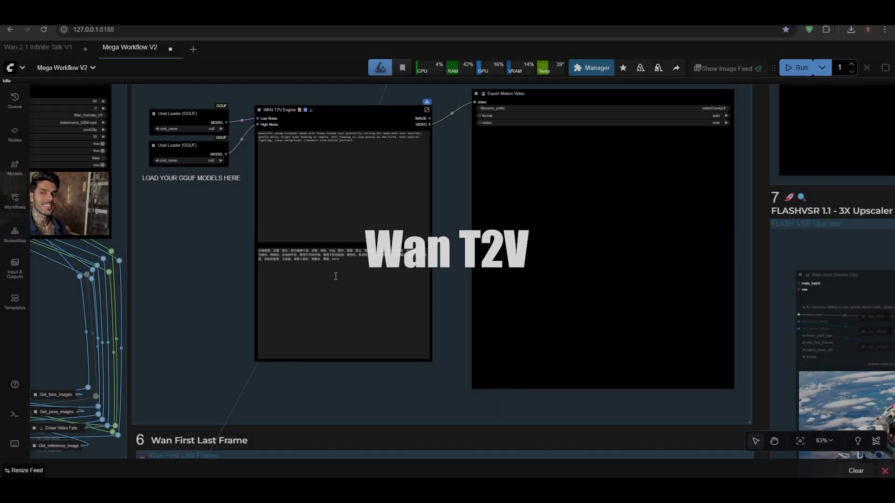
# Step: Examine the WAN T2V Engine's prompts and the two Unet Loader (GGUF) nodes feeding its Low Noise and High Noise inputs
pyautogui.moveTo(371, 253); pyautogui.dragTo(373, 316)
pyautogui.scroll(3, 332, 355)
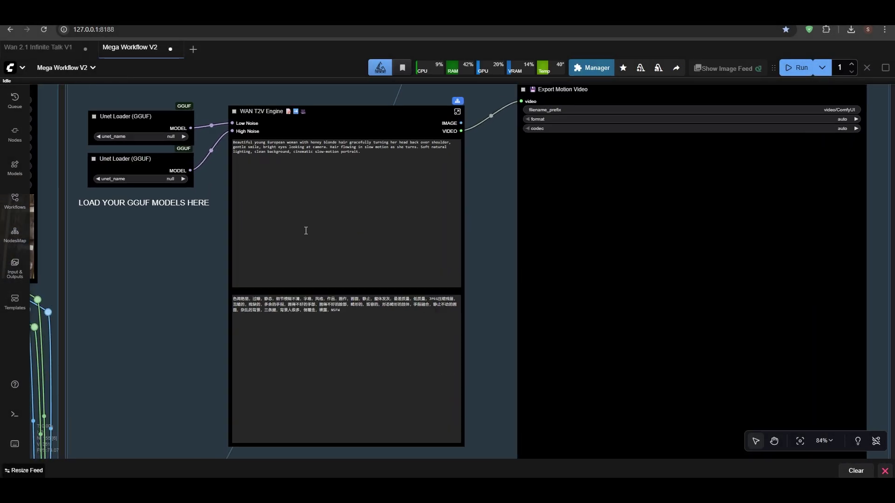
pyautogui.moveTo(284, 183); pyautogui.dragTo(295, 220)
pyautogui.scroll(5, 217, 196)
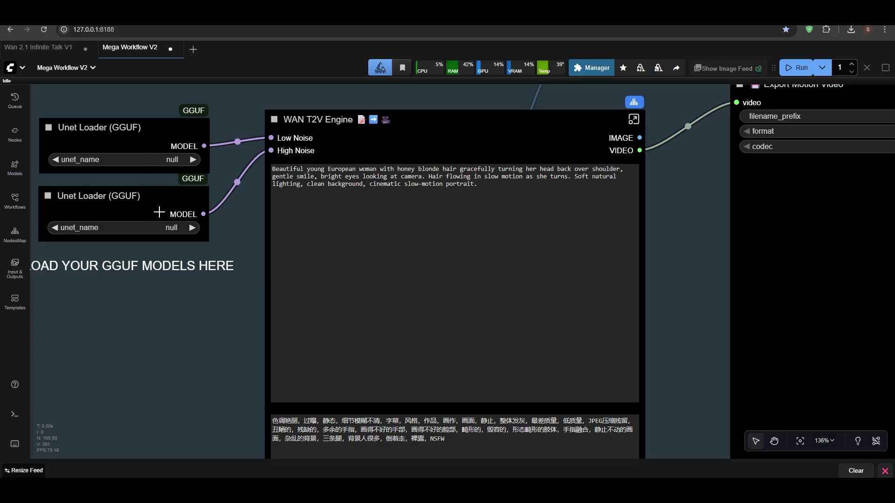
pyautogui.scroll(-3, 140, 216)
# Step: Open the WAN T2V Engine subgraph, examine its LoRA, prompt and sampler nodes, and return to the main workflow
pyautogui.click(511, 146)
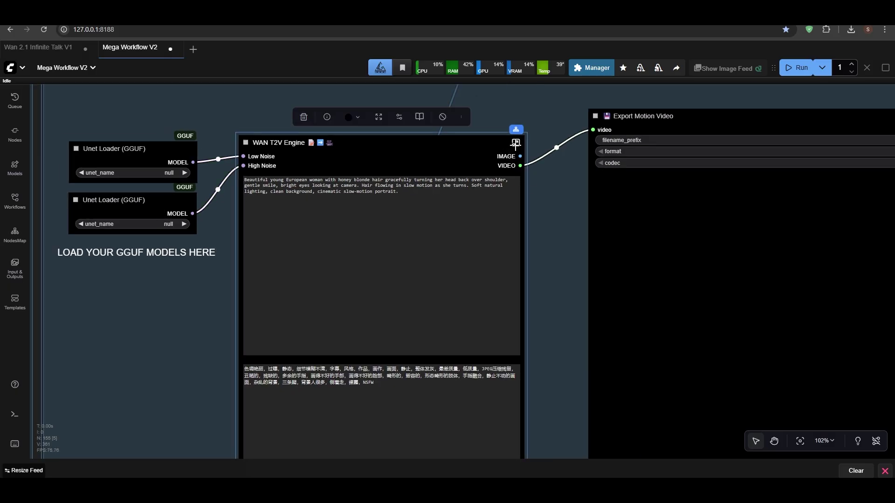
pyautogui.click(516, 143)
pyautogui.scroll(-3, 409, 238)
pyautogui.moveTo(407, 239); pyautogui.dragTo(251, 207)
pyautogui.scroll(4, 379, 214)
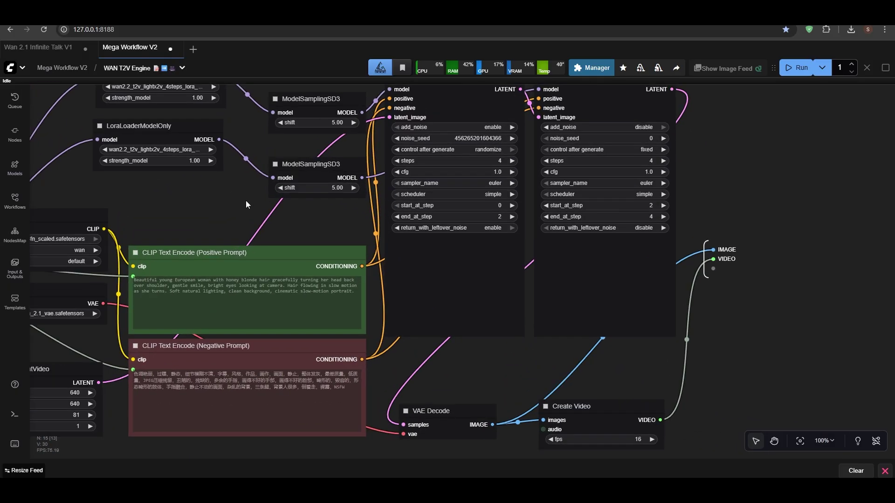
pyautogui.scroll(-2, 246, 206)
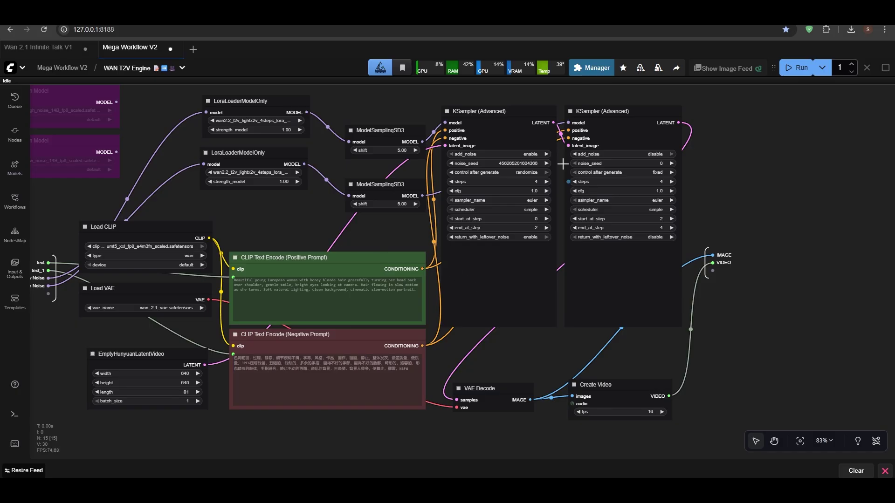
pyautogui.click(62, 68)
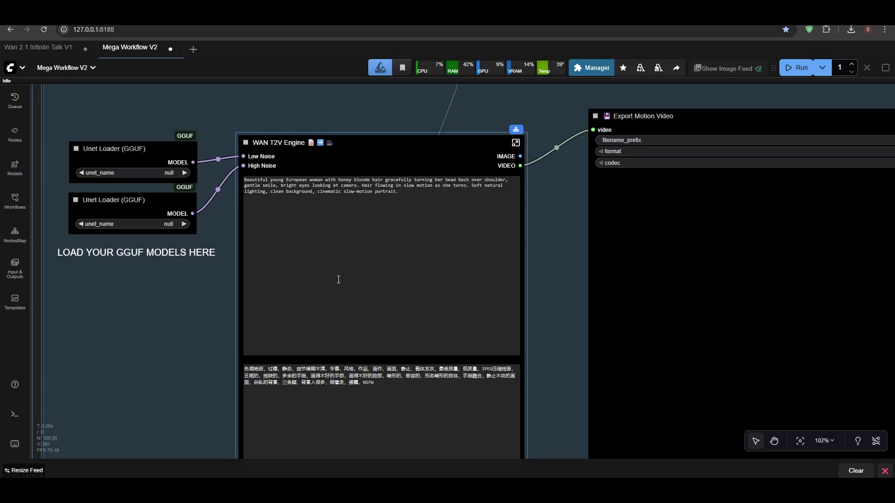
# Step: Go to the Wan First Last Frame group and focus on its second image input and the WAN 2.2 First Last Frame node
pyautogui.scroll(-5, 303, 191)
pyautogui.moveTo(343, 322); pyautogui.dragTo(333, 201)
pyautogui.scroll(-3, 325, 283)
pyautogui.moveTo(333, 296); pyautogui.dragTo(360, 176)
pyautogui.scroll(2, 202, 304)
pyautogui.moveTo(203, 303); pyautogui.dragTo(195, 246)
pyautogui.scroll(2, 196, 246)
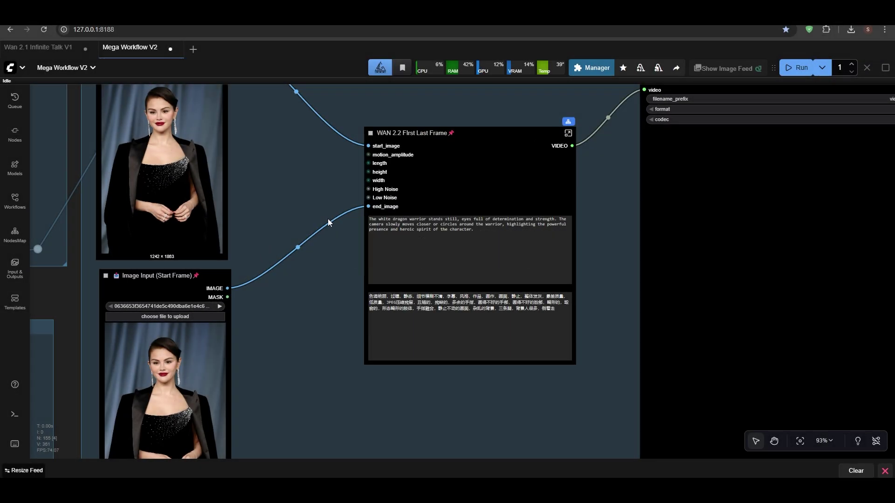
# Step: Examine how the two image inputs feed the WAN 2.2 First Last Frame node's start_image and end_image, along with its other inputs and prompts
pyautogui.scroll(-3, 450, 236)
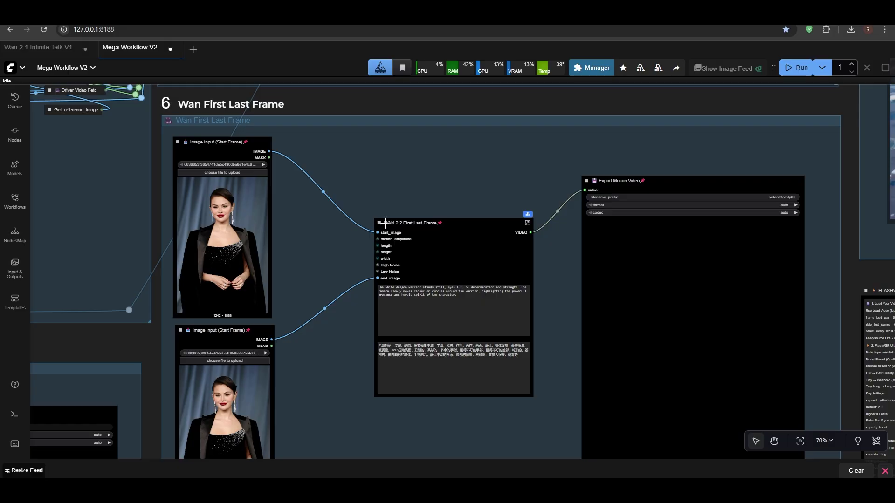
pyautogui.scroll(3, 326, 247)
pyautogui.scroll(-4, 329, 249)
pyautogui.moveTo(316, 237); pyautogui.dragTo(192, 232)
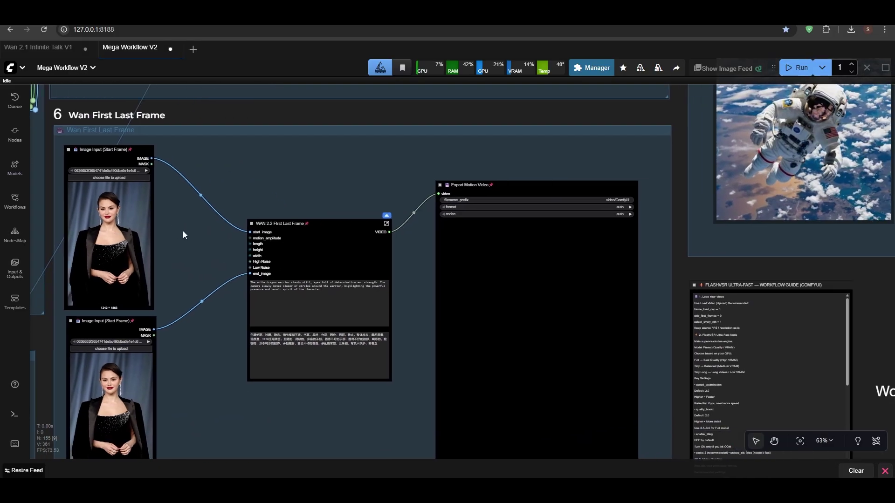
pyautogui.scroll(-2, 268, 235)
pyautogui.scroll(4, 279, 232)
pyautogui.scroll(5, 280, 231)
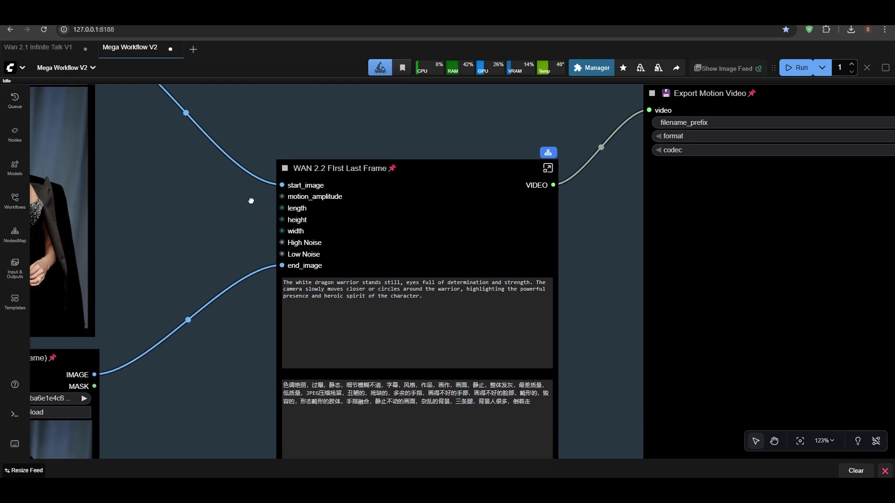
pyautogui.moveTo(243, 190); pyautogui.dragTo(399, 167)
pyautogui.scroll(-3, 400, 171)
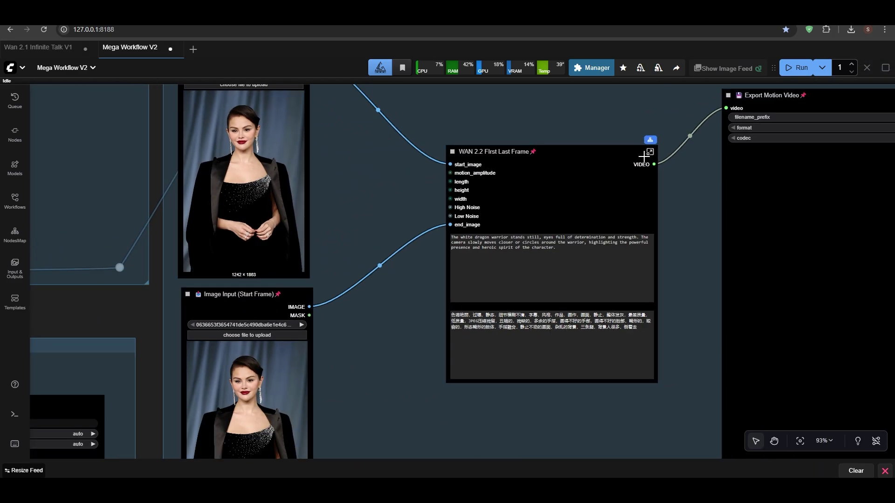
# Step: Open the WAN 2.2 First Last Frame subgraph, look over its nodes, and return to the main workflow
pyautogui.click(648, 152)
pyautogui.scroll(-2, 478, 262)
pyautogui.moveTo(513, 365); pyautogui.dragTo(336, 236)
pyautogui.scroll(4, 343, 238)
pyautogui.moveTo(361, 338); pyautogui.dragTo(383, 197)
pyautogui.click(62, 67)
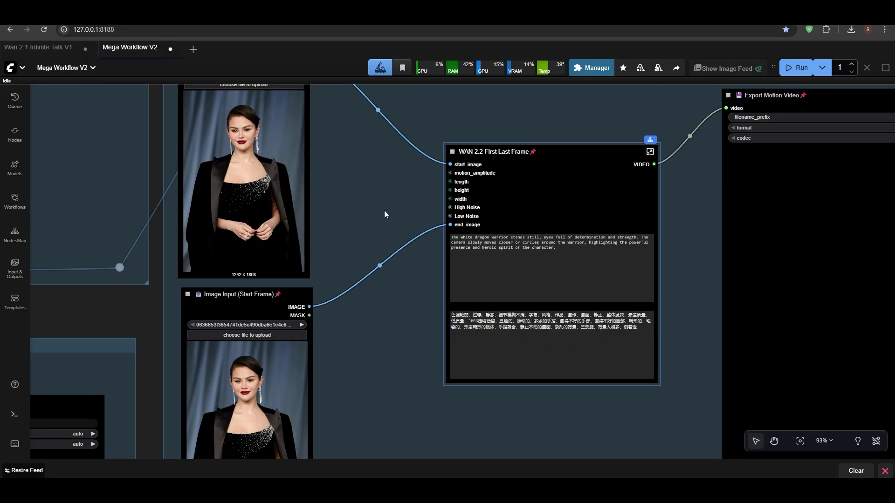
# Step: Review the whole Wan First Last Frame group, from its image inputs to the Export Motion Video node
pyautogui.scroll(3, 447, 209)
pyautogui.scroll(-3, 359, 210)
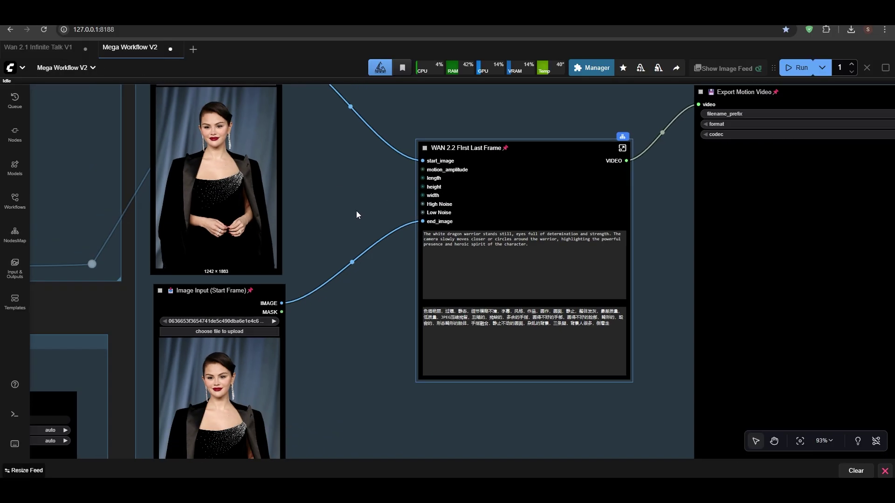
pyautogui.moveTo(356, 206); pyautogui.dragTo(306, 289)
pyautogui.moveTo(481, 318); pyautogui.dragTo(320, 249)
pyautogui.scroll(-1, 583, 225)
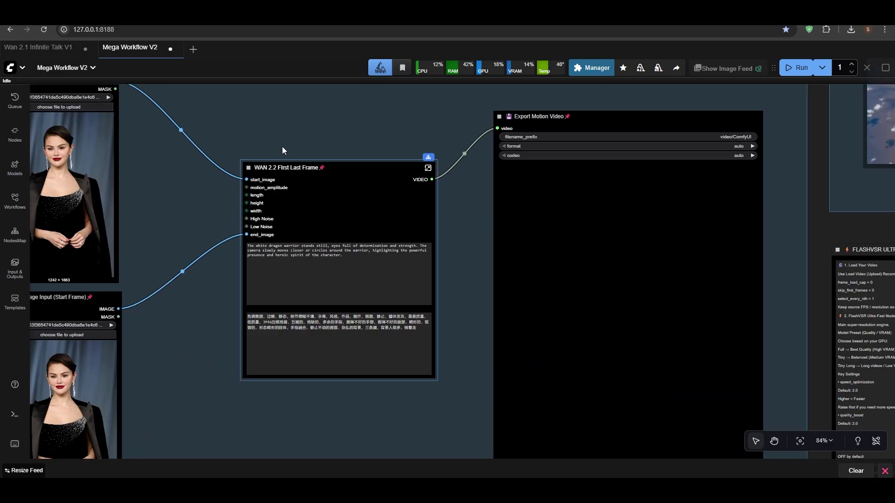
pyautogui.scroll(-4, 272, 125)
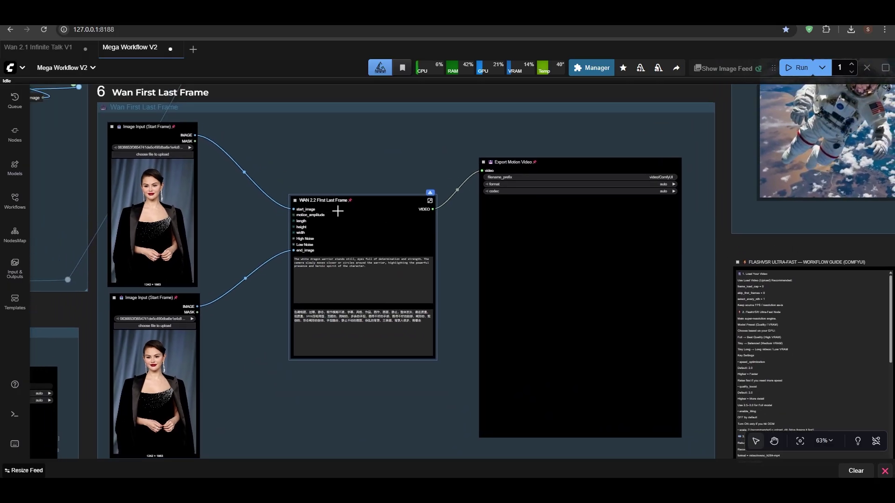
pyautogui.click(430, 201)
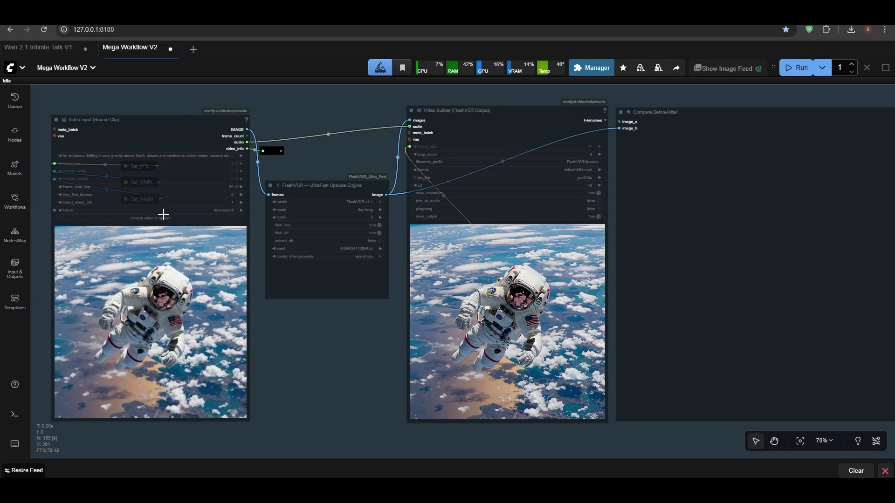
# Step: Examine the FLASH VSR Upscaler group, from the source clip input to the FlashVSR UltraFast Upscale Engine's settings
pyautogui.scroll(-4, 219, 215)
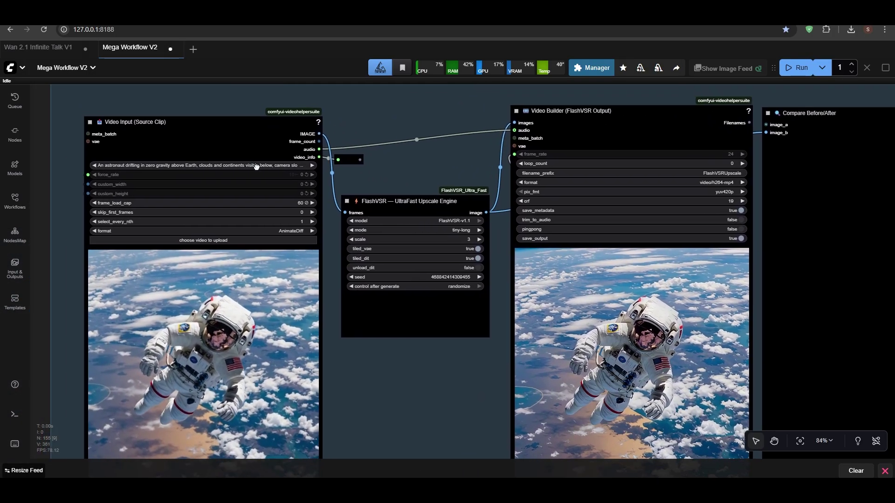
pyautogui.moveTo(256, 166); pyautogui.dragTo(287, 195)
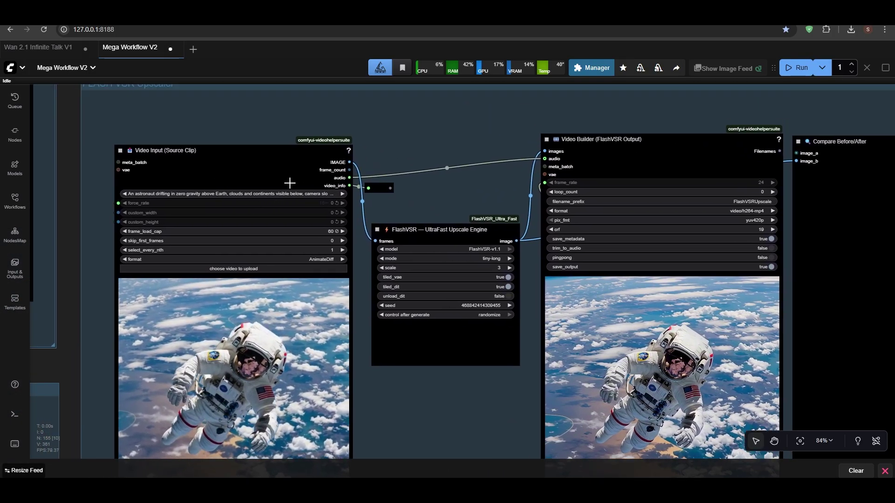
pyautogui.scroll(5, 413, 191)
pyautogui.moveTo(415, 214); pyautogui.dragTo(339, 126)
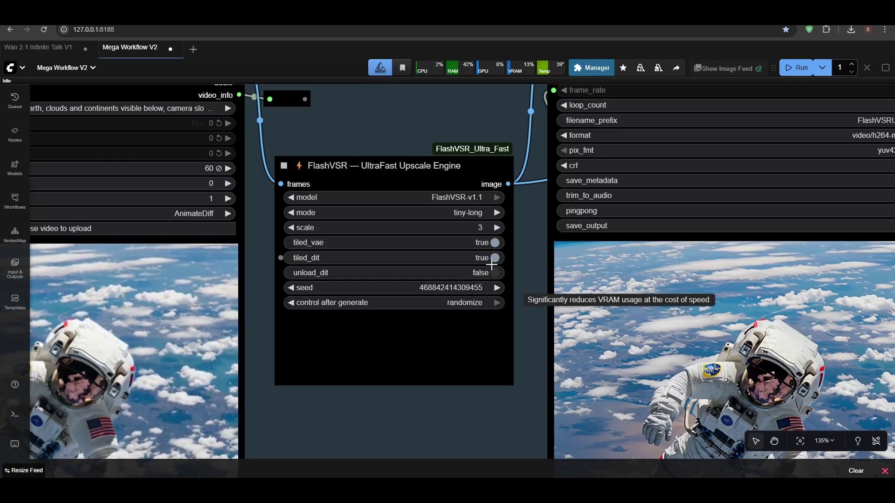
# Step: Compare the astronaut footage in the FlashVSR output preview with the source clip preview at close range
pyautogui.scroll(-2, 426, 368)
pyautogui.moveTo(429, 363); pyautogui.dragTo(250, 211)
pyautogui.scroll(5, 514, 300)
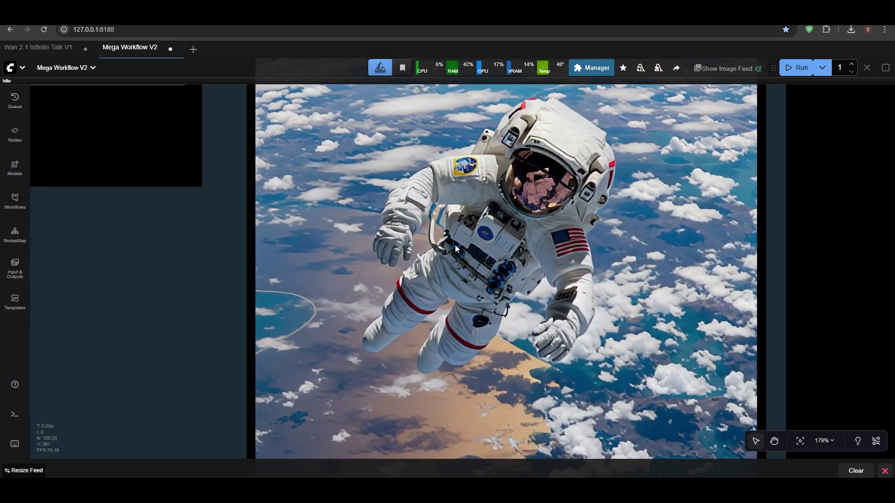
pyautogui.scroll(5, 457, 242)
pyautogui.scroll(-6, 446, 239)
pyautogui.moveTo(122, 221); pyautogui.dragTo(671, 228)
pyautogui.scroll(4, 187, 243)
pyautogui.scroll(-9, 205, 244)
pyautogui.moveTo(567, 236); pyautogui.dragTo(326, 251)
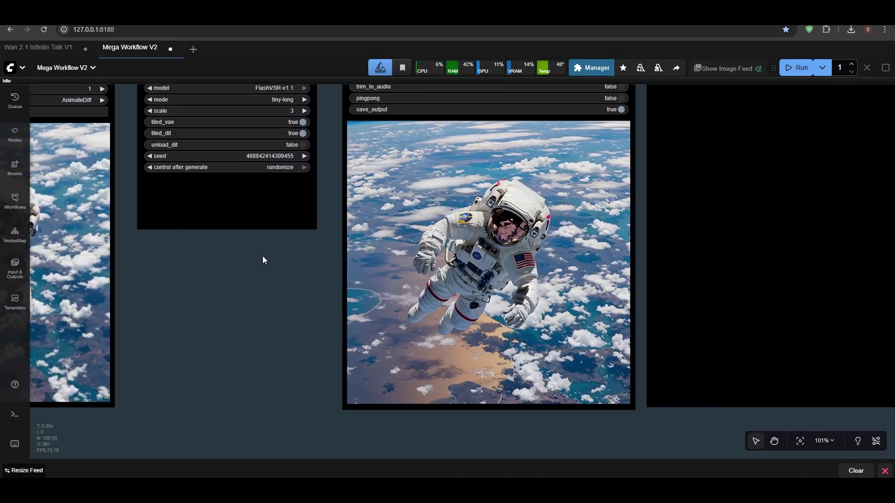
pyautogui.scroll(9, 488, 248)
pyautogui.scroll(-9, 485, 244)
# Step: Inspect the tiny, tiny-long and full mode options on the FlashVSR UltraFast Upscale Engine, keeping tiny-long selected
pyautogui.moveTo(323, 158); pyautogui.dragTo(401, 206)
pyautogui.scroll(1, 388, 199)
pyautogui.scroll(4, 389, 199)
pyautogui.moveTo(364, 133); pyautogui.dragTo(392, 205)
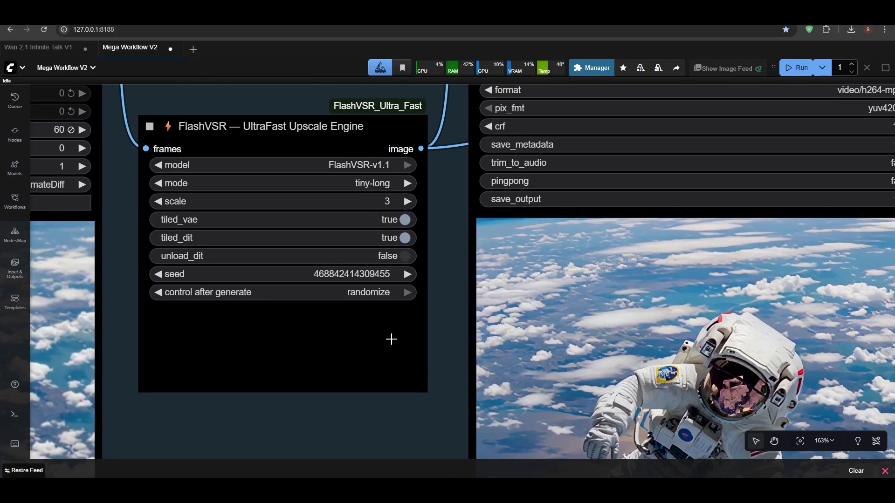
pyautogui.click(360, 184)
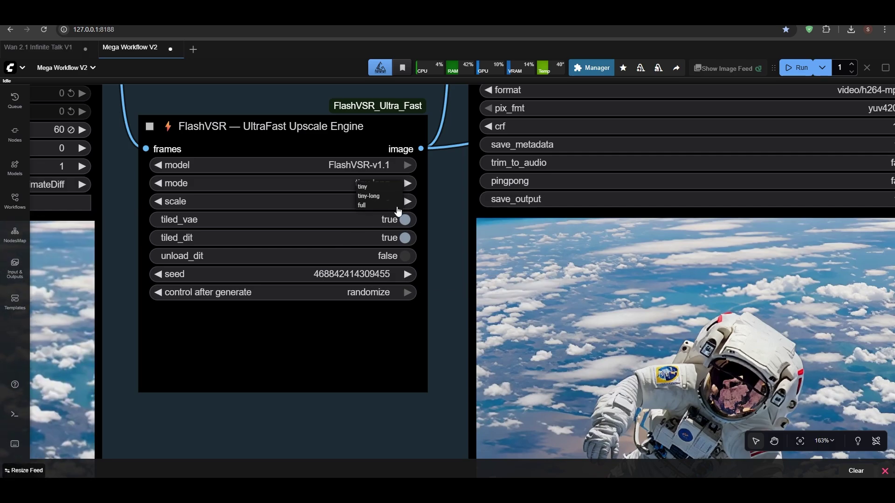
pyautogui.click(368, 187)
pyautogui.click(380, 183)
pyautogui.click(381, 194)
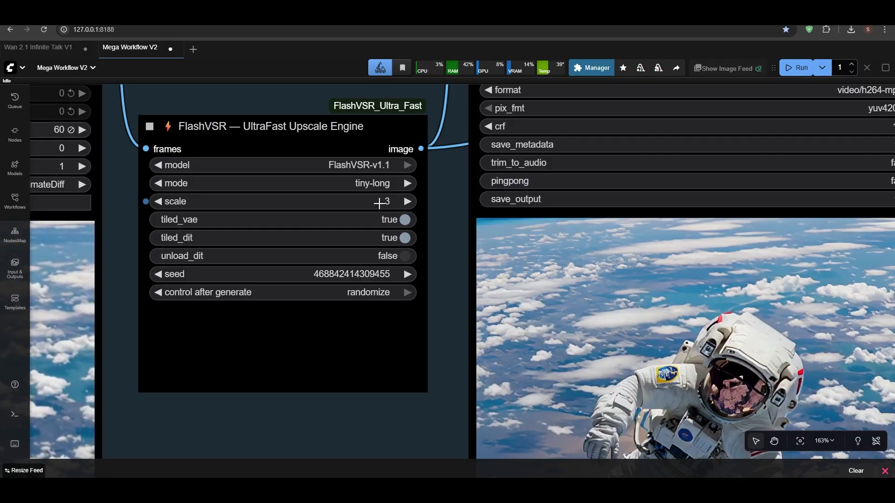
pyautogui.click(387, 187)
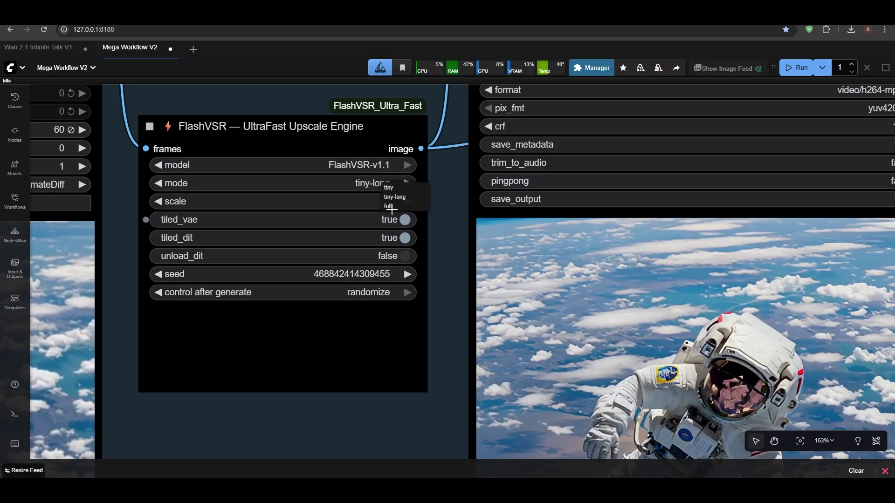
pyautogui.click(438, 244)
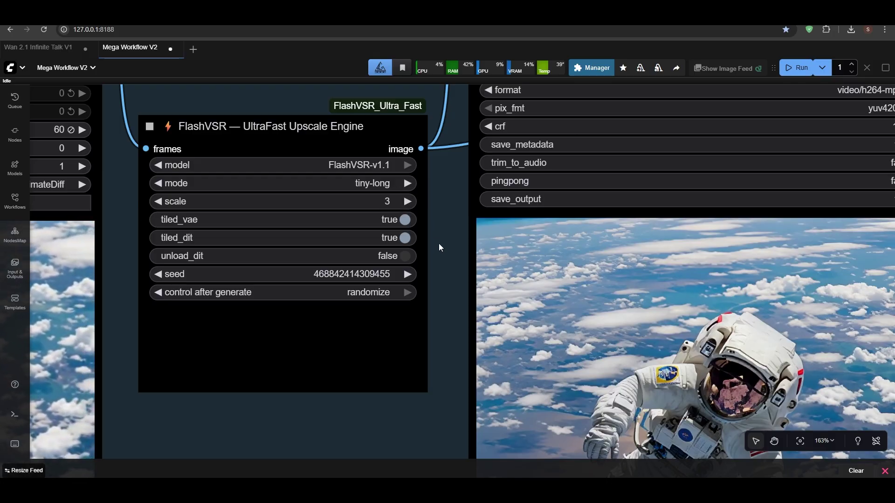
pyautogui.scroll(-4, 449, 236)
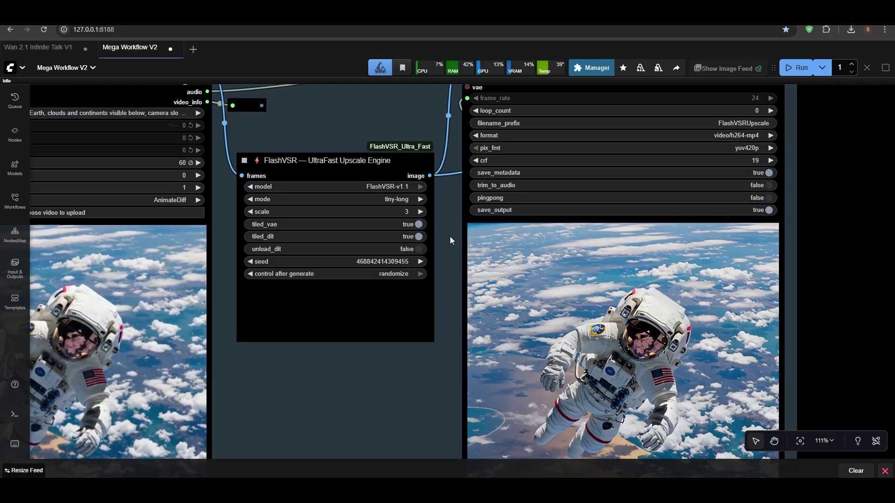
pyautogui.scroll(4, 438, 205)
pyautogui.click(390, 195)
pyautogui.scroll(-5, 448, 234)
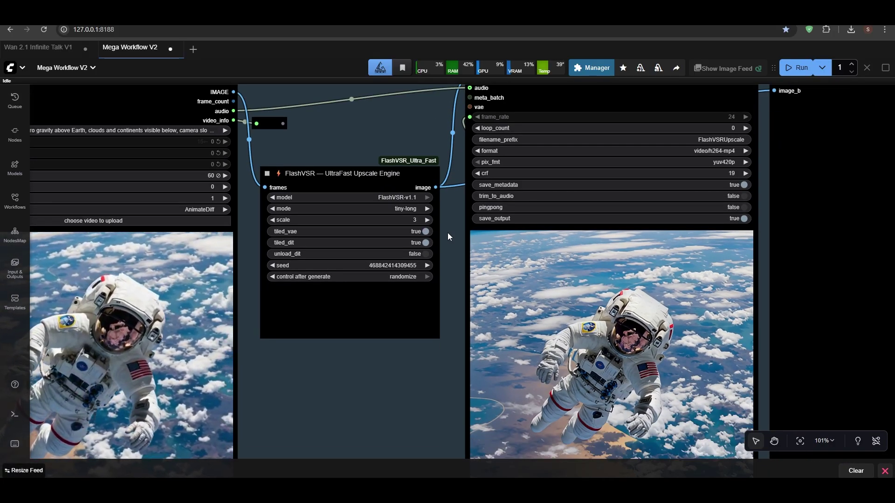
# Step: Go from the FLASH VSR Upscaler group to the SeedVR Upscale Engine node in the SeedVR2 Video Upscaler group
pyautogui.scroll(-5, 447, 236)
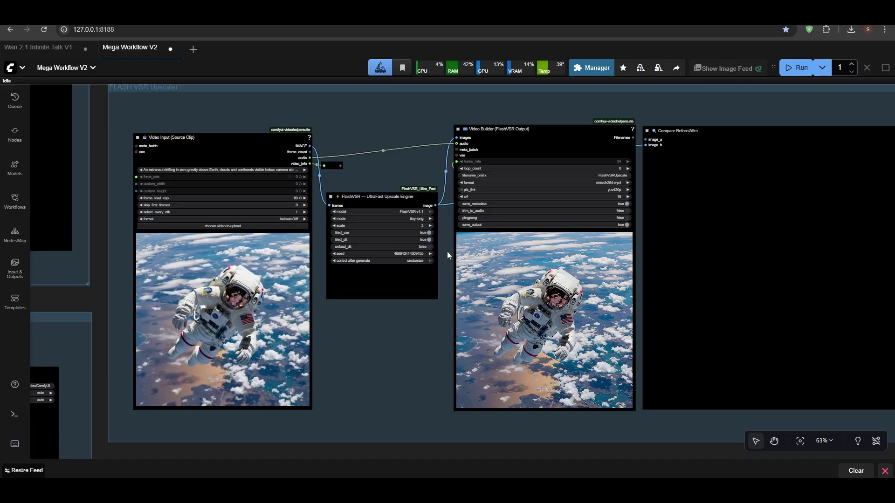
pyautogui.scroll(-3, 415, 157)
pyautogui.moveTo(418, 146); pyautogui.dragTo(404, 278)
pyautogui.moveTo(411, 164); pyautogui.dragTo(398, 290)
pyautogui.scroll(7, 446, 287)
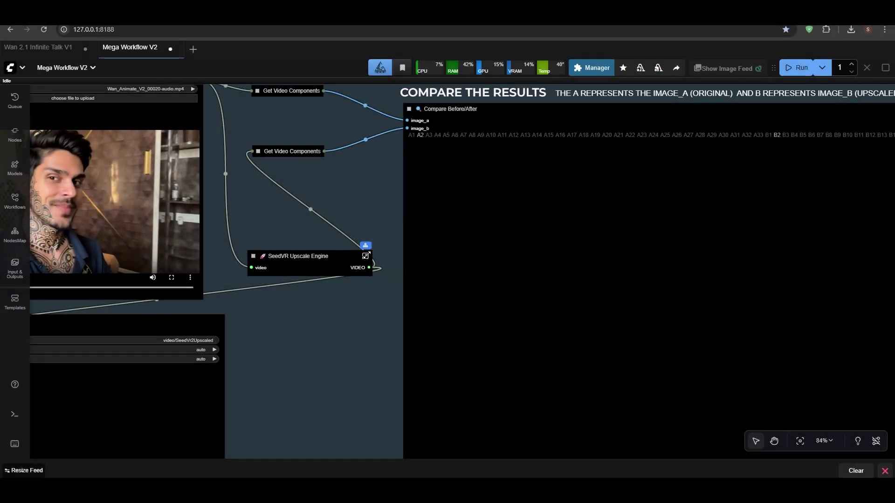
# Step: Open the SeedVR Upscale Engine subgraph, fit its nodes in view, and focus on the model loaders and video upscaler
pyautogui.click(366, 256)
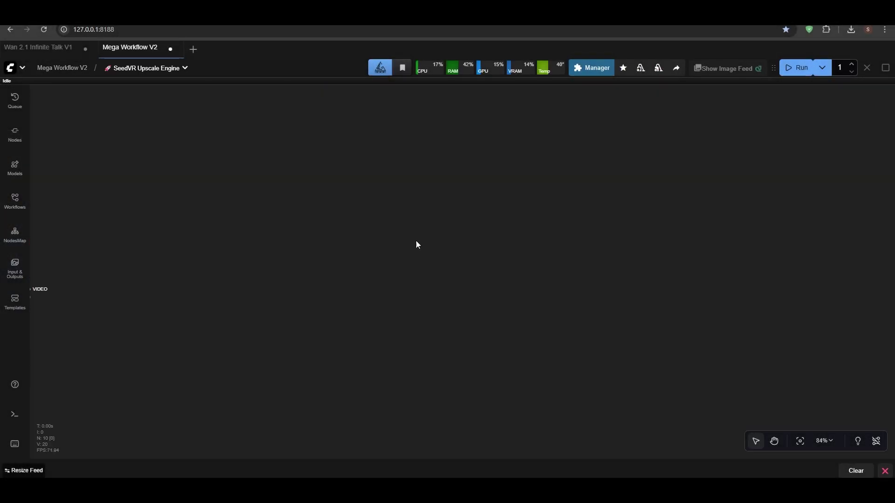
pyautogui.click(799, 441)
pyautogui.scroll(5, 427, 233)
pyautogui.moveTo(446, 246); pyautogui.dragTo(274, 235)
pyautogui.scroll(1, 370, 201)
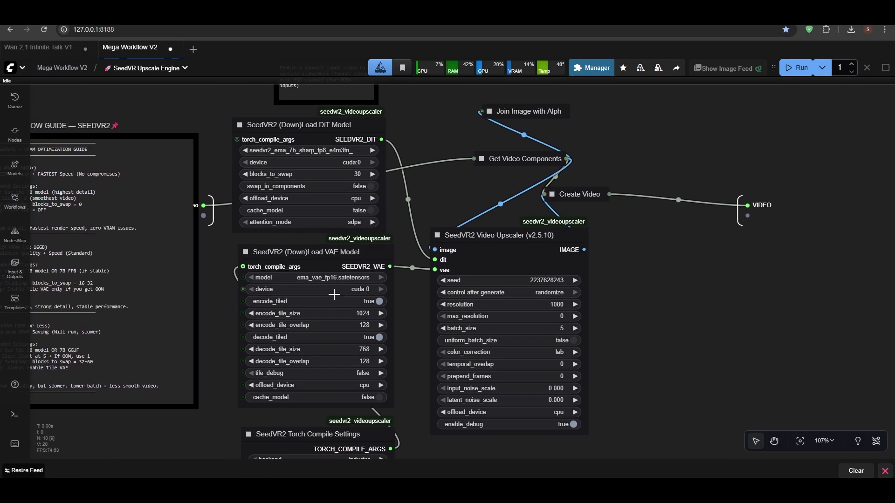
# Step: Read the SeedVR2 workflow guide's high, medium and low VRAM settings alongside the subgraph's nodes
pyautogui.scroll(-3, 403, 314)
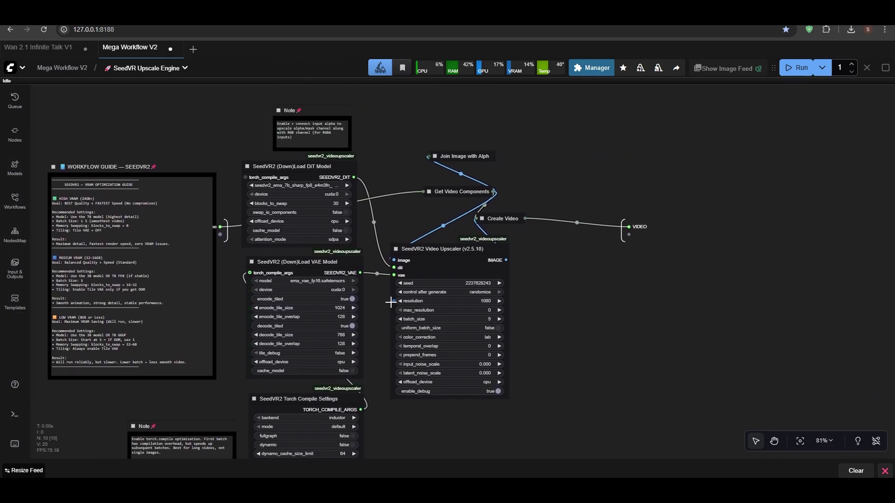
pyautogui.scroll(3, 329, 122)
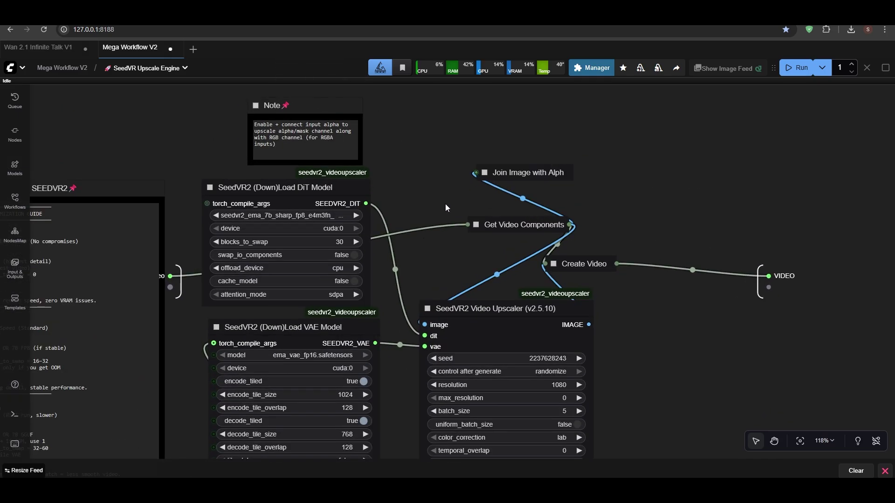
pyautogui.scroll(-4, 440, 212)
pyautogui.scroll(3, 172, 197)
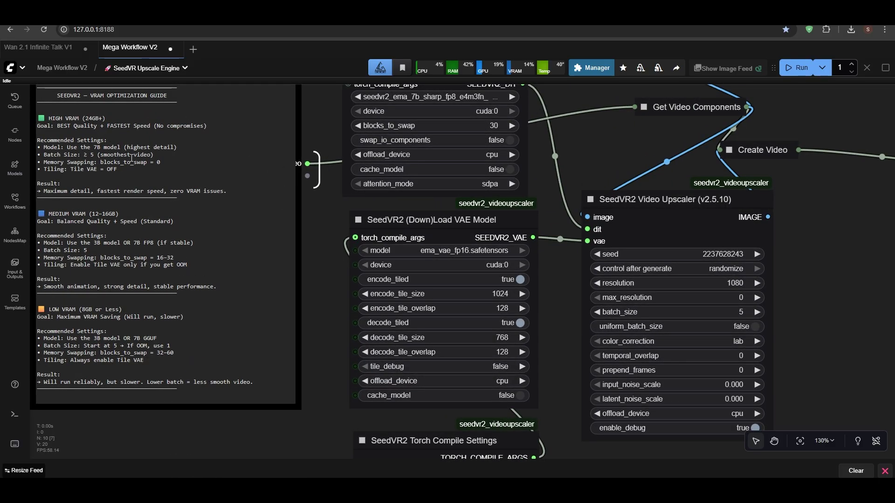
pyautogui.scroll(-2, 132, 158)
pyautogui.scroll(5, 198, 275)
pyautogui.scroll(-2, 205, 275)
pyautogui.moveTo(228, 276); pyautogui.dragTo(322, 301)
pyautogui.scroll(-1, 268, 319)
pyautogui.moveTo(322, 240); pyautogui.dragTo(169, 320)
# Step: Look through the 3B and 7B models offered by the SeedVR2 (Down)Load DiT Model node without changing the selection
pyautogui.click(343, 179)
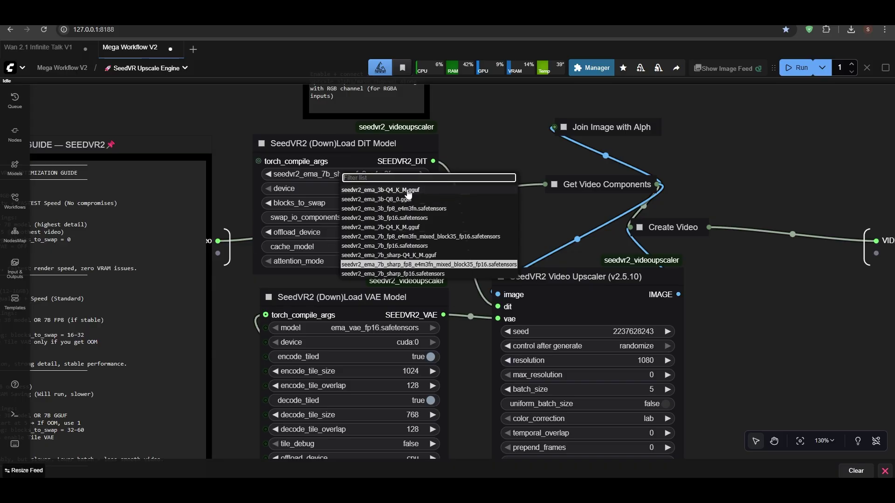
pyautogui.click(229, 152)
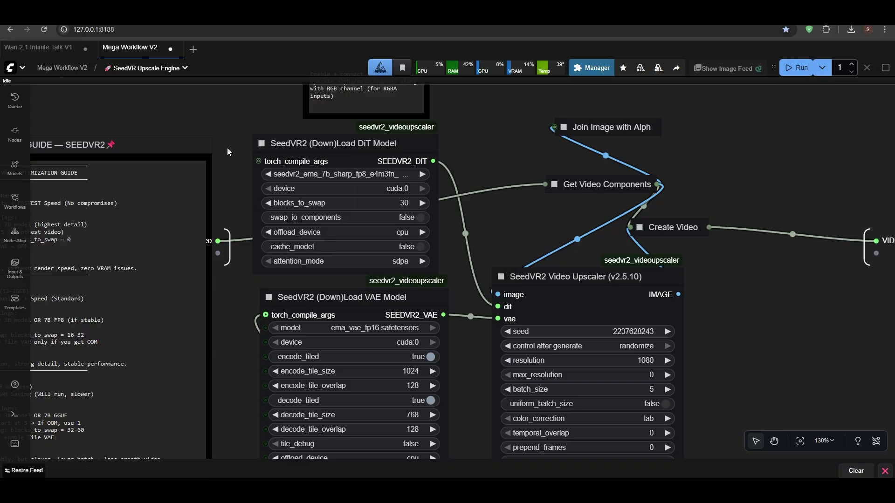
pyautogui.click(383, 175)
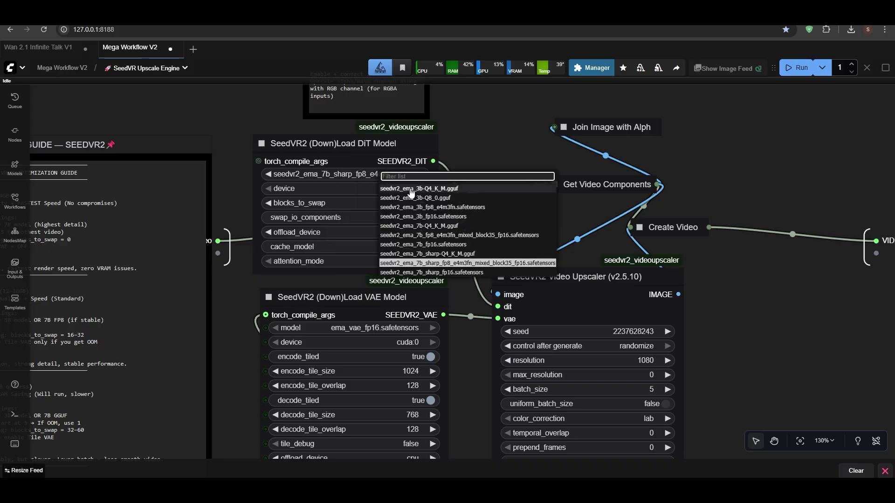
pyautogui.click(227, 111)
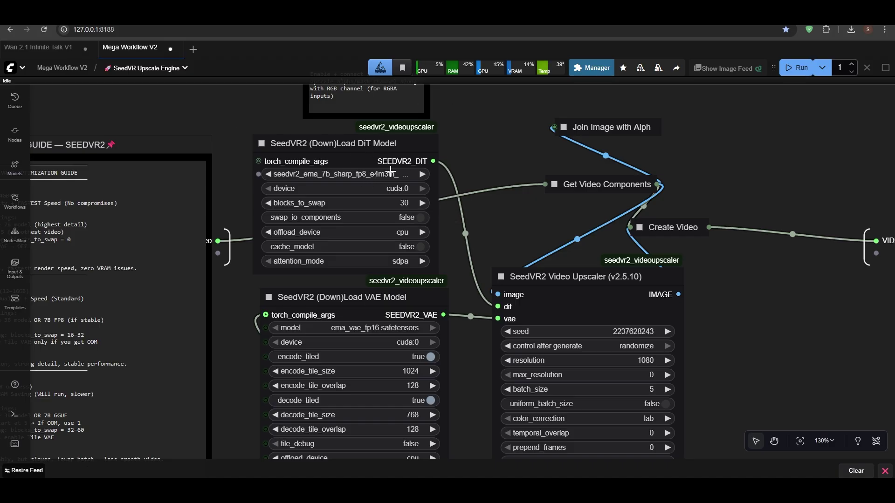
pyautogui.scroll(-1, 392, 174)
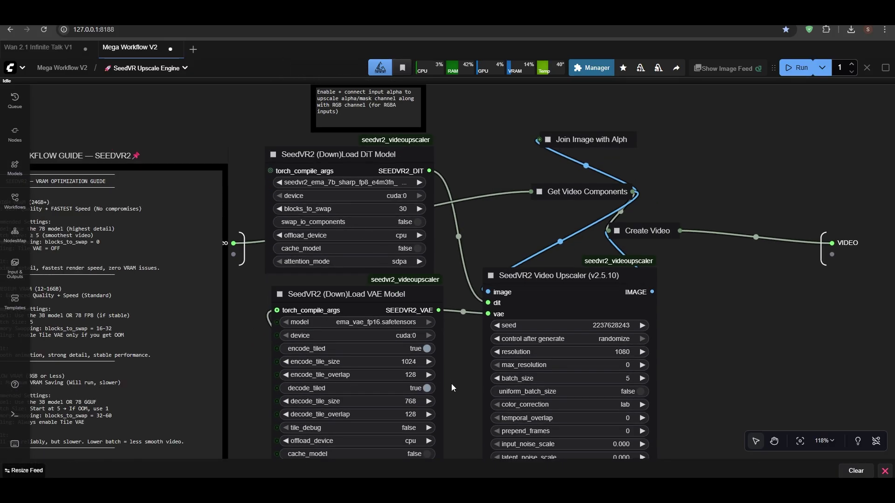
# Step: Switch to File Explorer and open the SEEDVR2 folder inside ComfyUI's models folder
pyautogui.hotkey('alt', 'Tab')
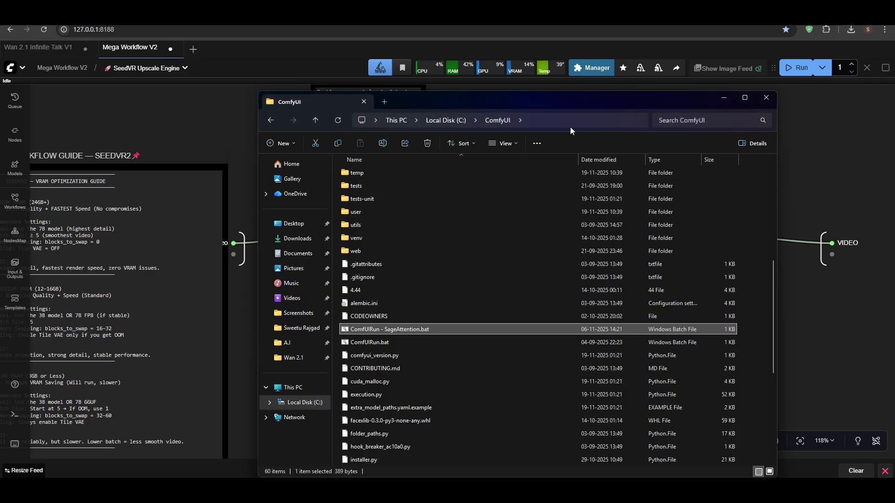
pyautogui.click(746, 99)
pyautogui.scroll(7, 127, 184)
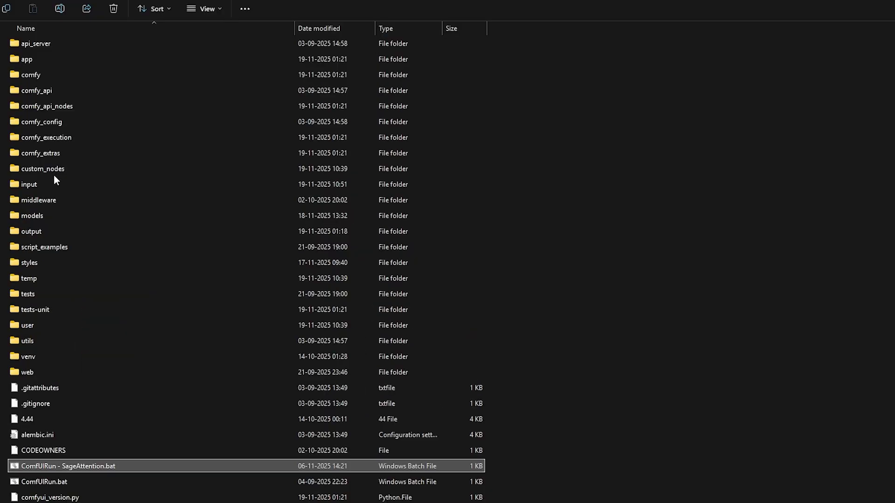
pyautogui.doubleClick(35, 297)
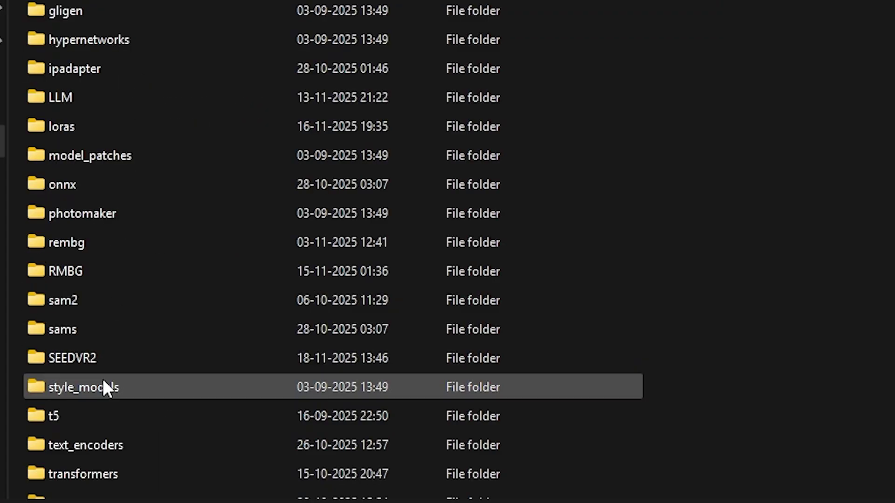
pyautogui.scroll(-1, 97, 367)
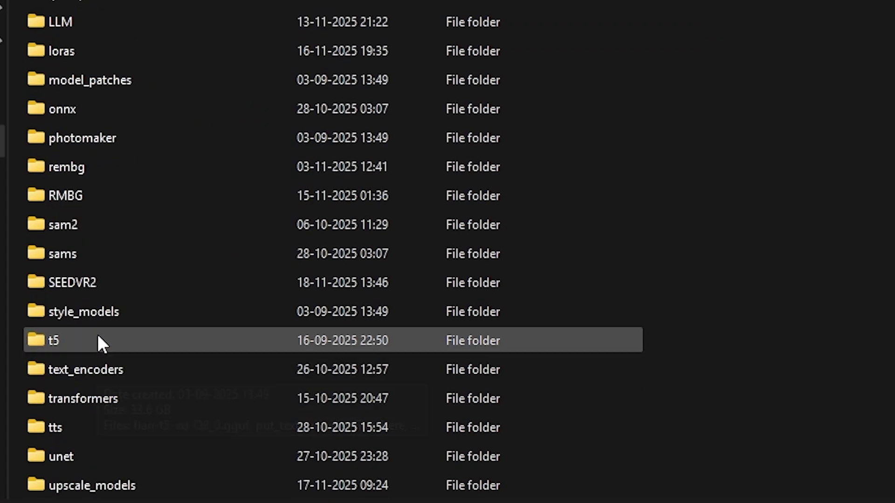
pyautogui.doubleClick(92, 288)
# Step: Select the ema_vae_fp16 and seedvr2_ema_7b_sharp safetensors files and widen the Name column to show their full names
pyautogui.moveTo(258, 330); pyautogui.dragTo(170, 79)
pyautogui.click(190, 183)
pyautogui.click(115, 116)
pyautogui.moveTo(122, 230); pyautogui.dragTo(116, 119)
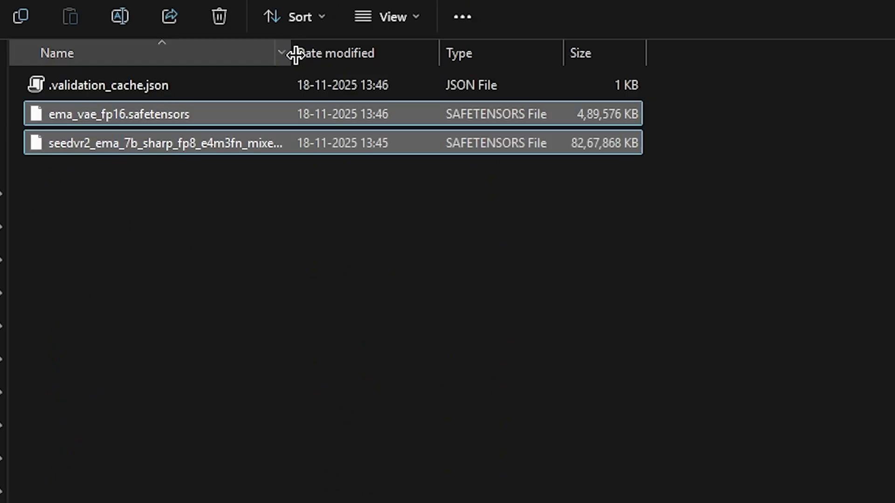
pyautogui.moveTo(295, 55); pyautogui.dragTo(661, 78)
# Step: Switch back to ComfyUI and check the DiT model list on the SeedVR2 loader again, keeping the current model
pyautogui.hotkey('alt', 'Tab')
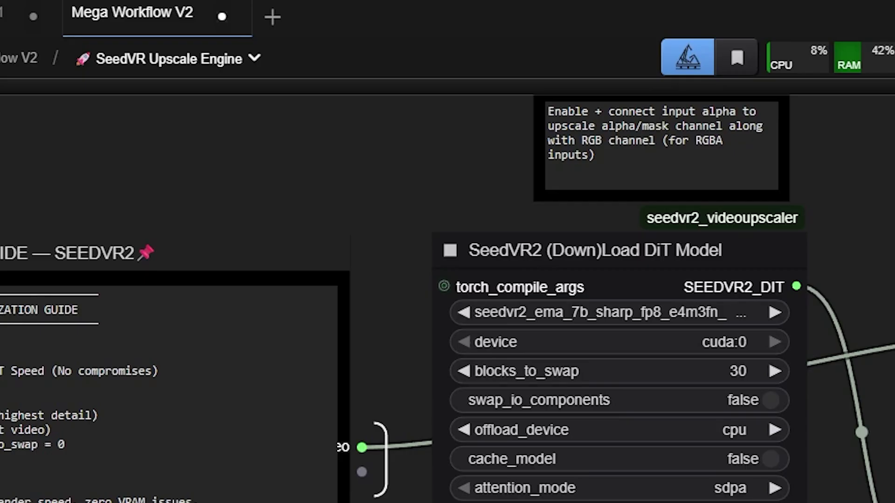
pyautogui.click(695, 313)
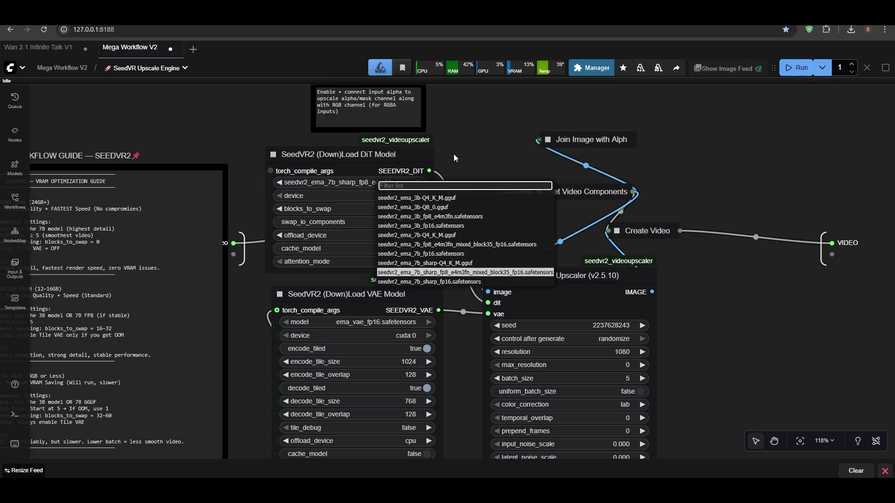
pyautogui.click(469, 140)
pyautogui.scroll(-3, 375, 252)
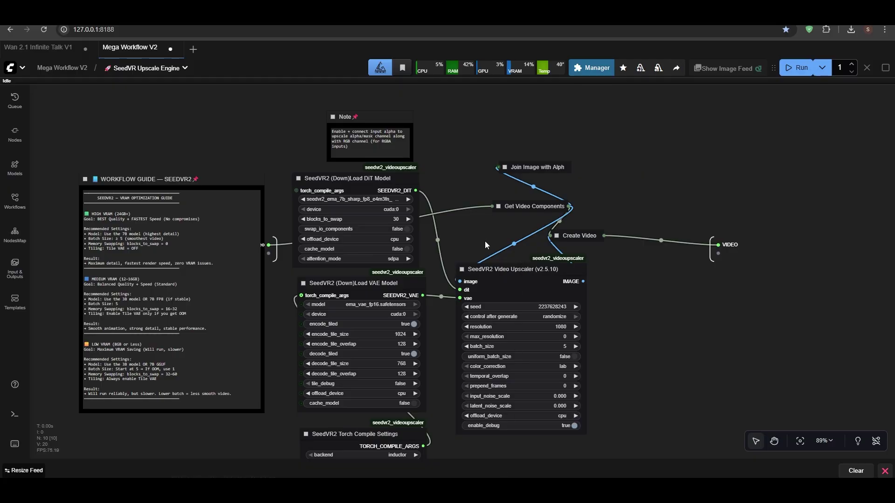
# Step: Return to the main Mega Workflow V2 canvas and survey all of its generation and upscaler groups
pyautogui.scroll(4, 410, 191)
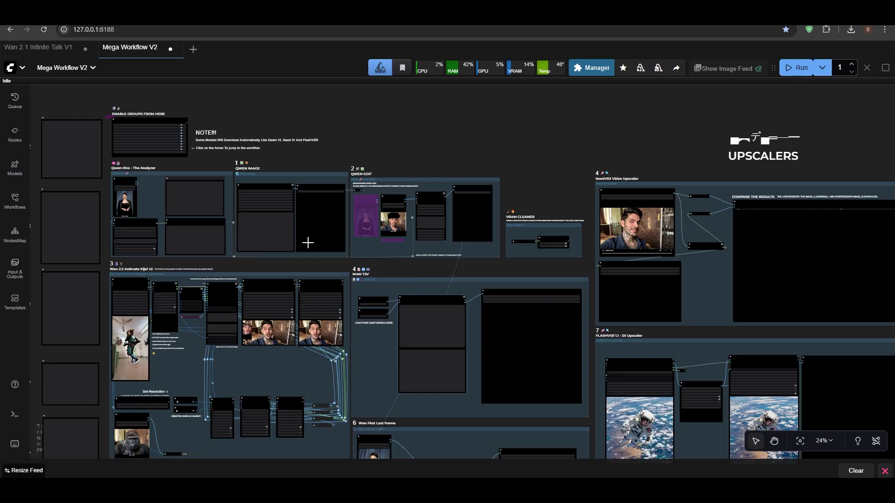
pyautogui.scroll(-3, 309, 240)
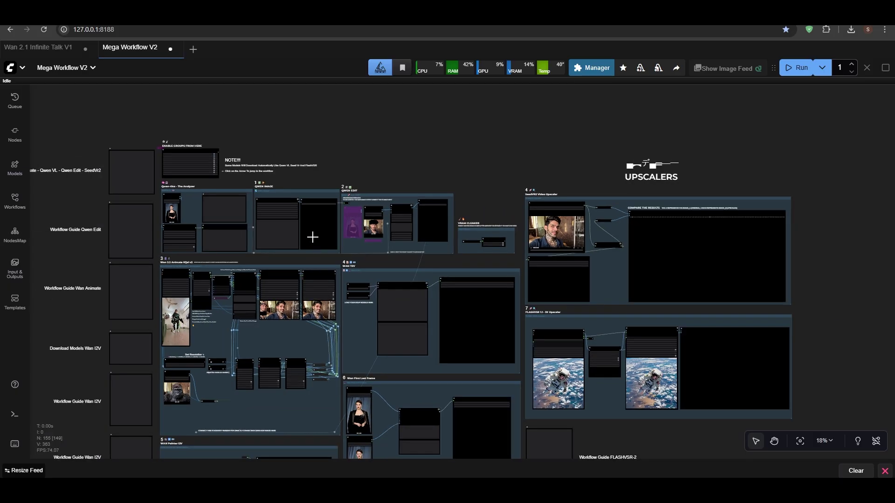
pyautogui.moveTo(312, 235); pyautogui.dragTo(302, 167)
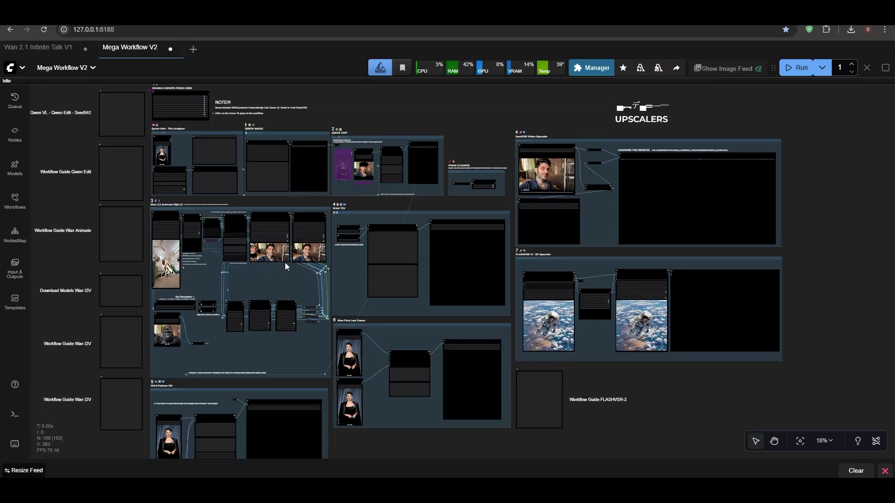
pyautogui.scroll(8, 285, 262)
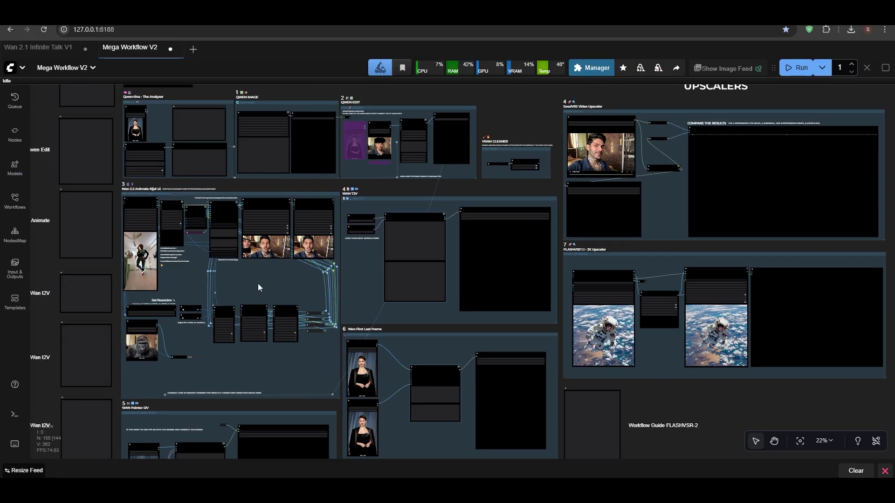
pyautogui.scroll(-7, 259, 286)
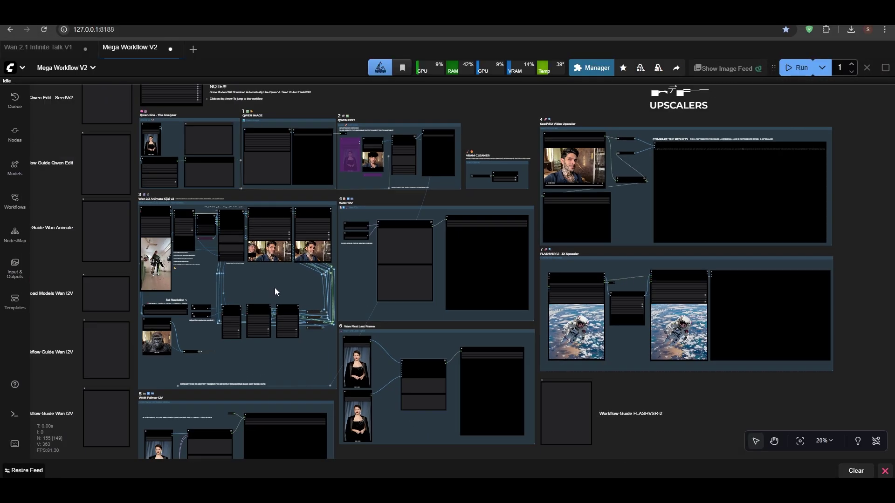